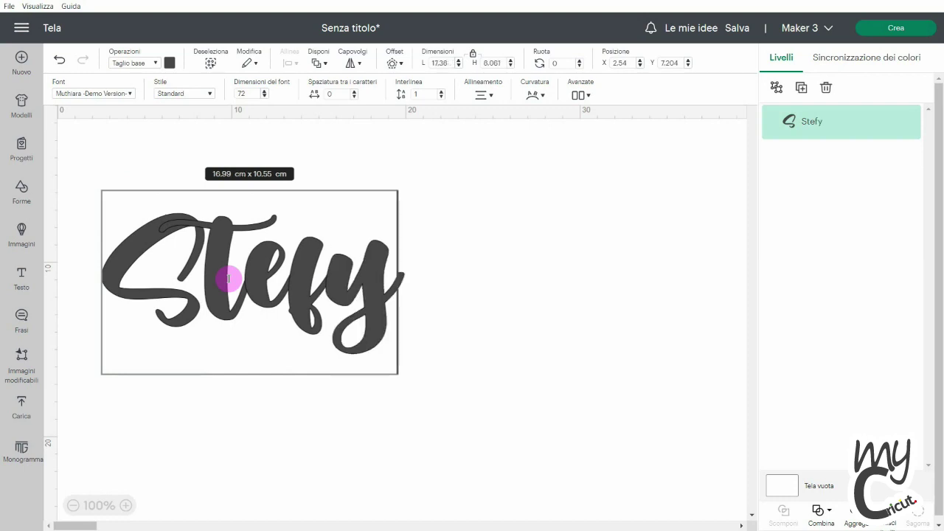
# Colour the name text yellow and move it towards the middle of the canvas, about X 10.9, Y 7.2 cm.
pyautogui.click(518, 344)
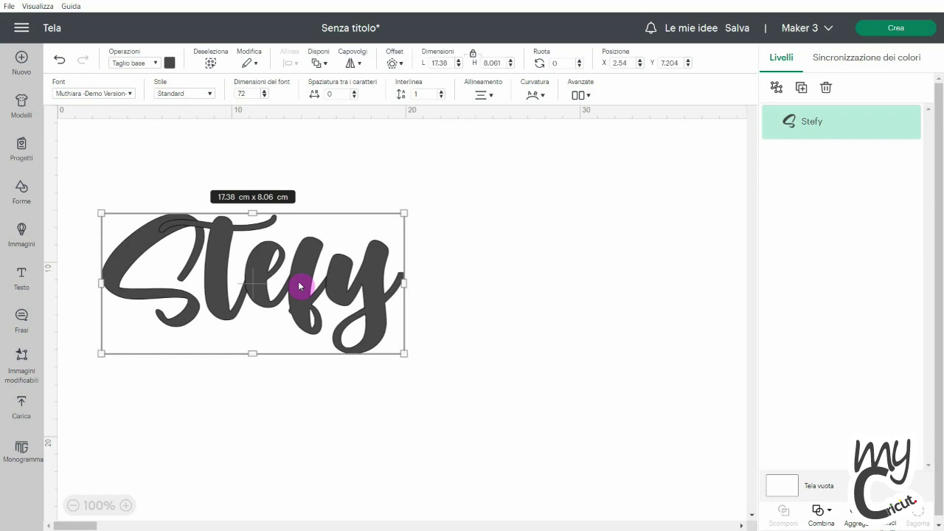
pyautogui.click(169, 64)
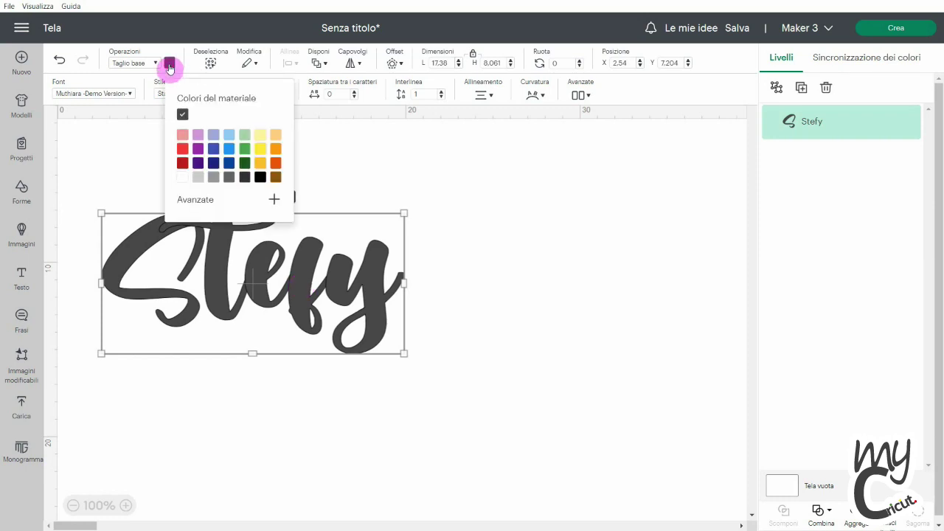
pyautogui.click(261, 152)
pyautogui.click(449, 228)
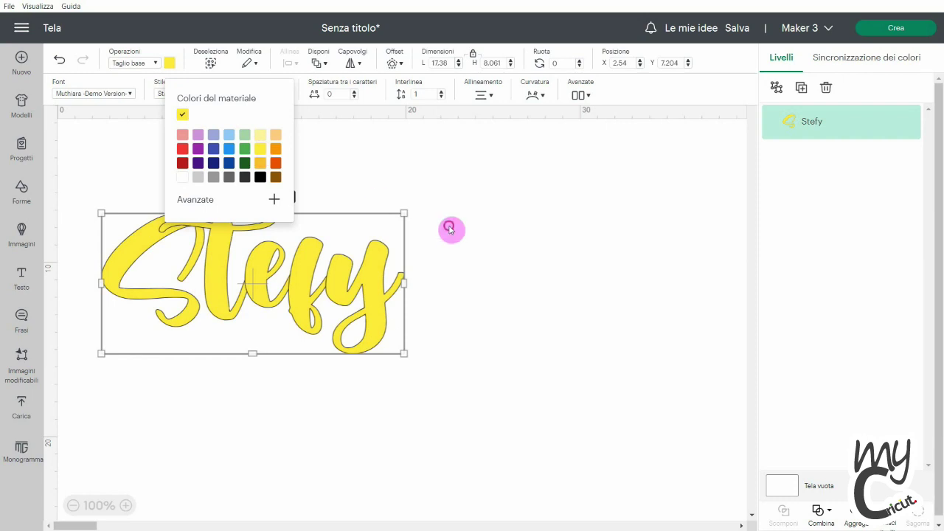
pyautogui.click(333, 283)
pyautogui.moveTo(333, 282); pyautogui.dragTo(464, 272)
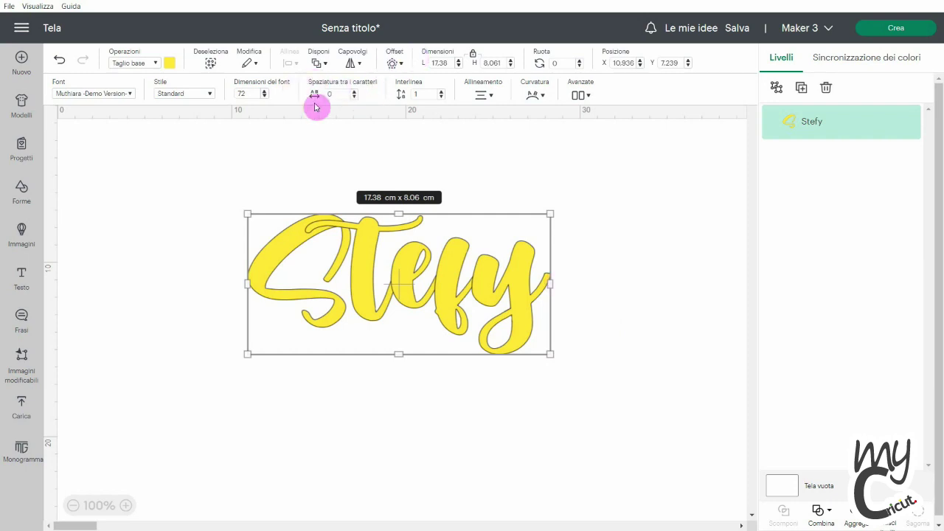
# Try different letter spacing values on the yellow name text, ending at 0.
pyautogui.click(356, 94)
pyautogui.click(356, 94)
pyautogui.click(355, 95)
pyautogui.click(354, 96)
pyautogui.click(354, 98)
pyautogui.click(355, 98)
pyautogui.click(354, 99)
pyautogui.click(355, 98)
pyautogui.click(354, 98)
pyautogui.click(354, 98)
pyautogui.click(354, 98)
pyautogui.click(354, 99)
pyautogui.click(354, 98)
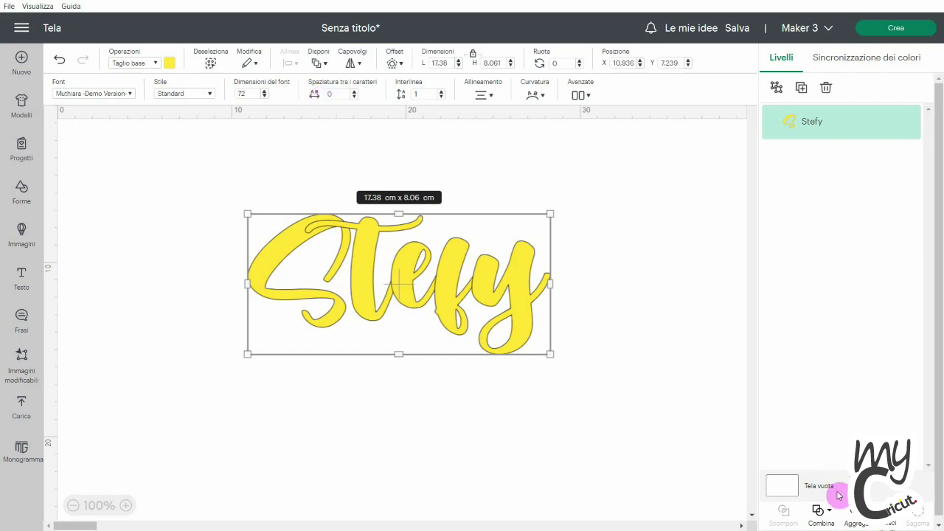
# Weld the name's letters into a single shape and scale it down to about 6.7 × 3.1 cm.
pyautogui.click(827, 515)
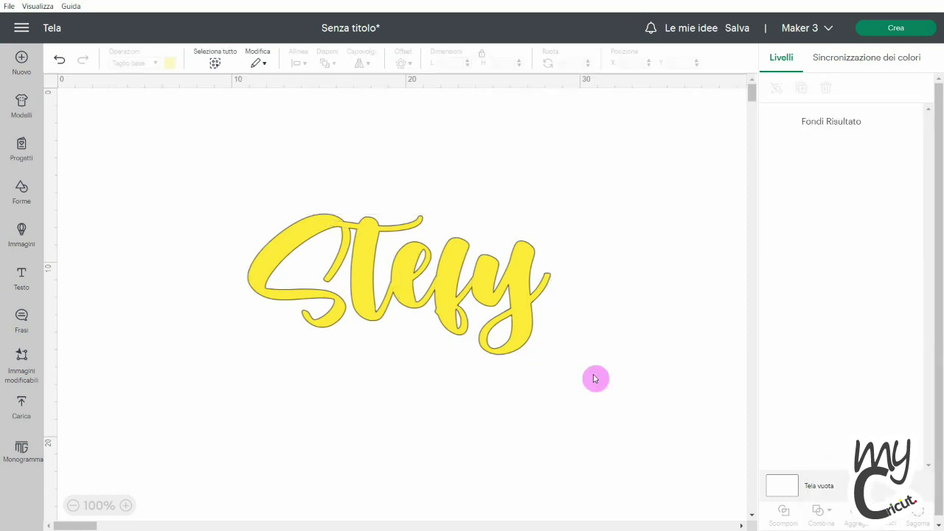
pyautogui.click(474, 313)
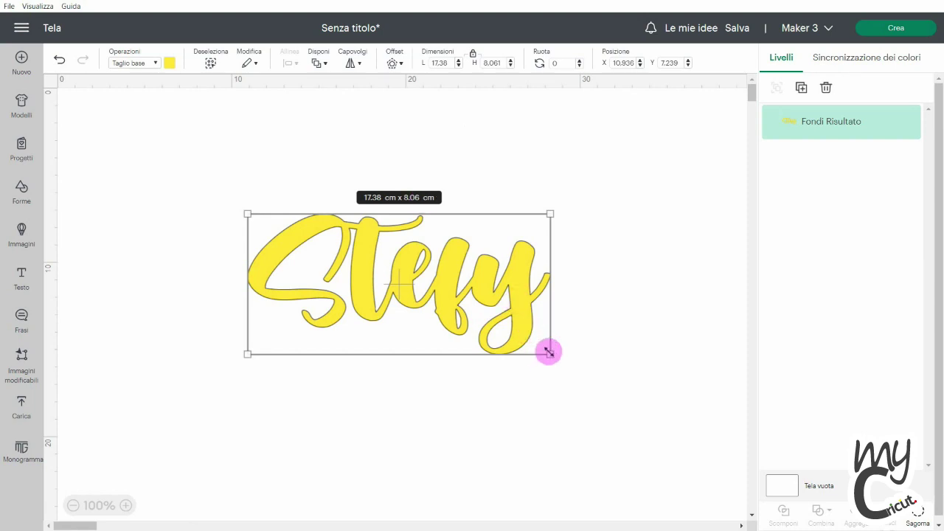
pyautogui.moveTo(547, 352); pyautogui.dragTo(433, 301)
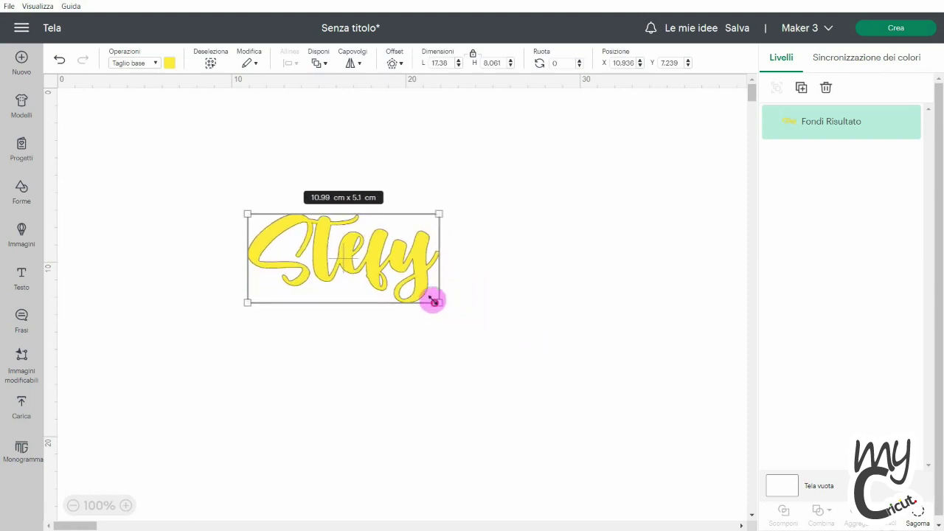
pyautogui.click(126, 506)
pyautogui.click(127, 507)
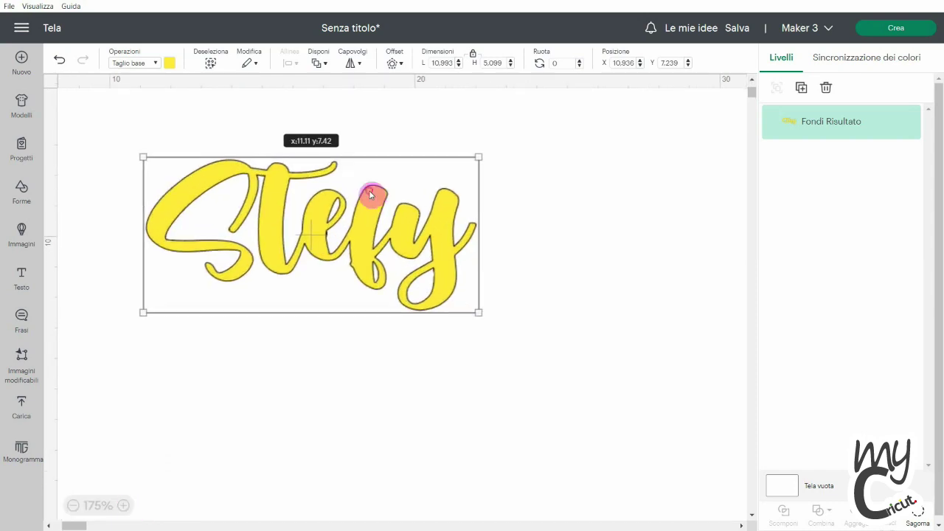
pyautogui.moveTo(371, 194); pyautogui.dragTo(435, 247)
pyautogui.moveTo(534, 361); pyautogui.dragTo(408, 298)
pyautogui.moveTo(348, 261); pyautogui.dragTo(405, 265)
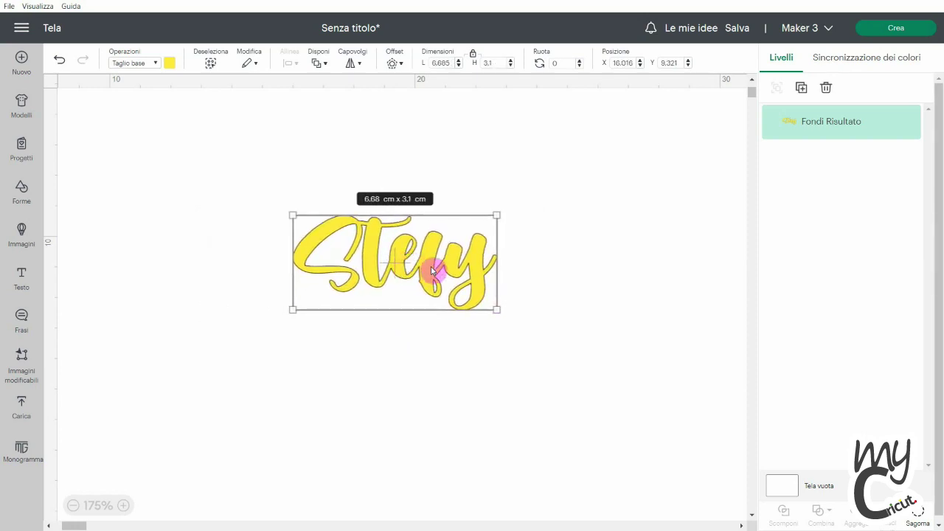
# Create a 0.4 cm offset with rounded corners around the welded lettering.
pyautogui.click(395, 65)
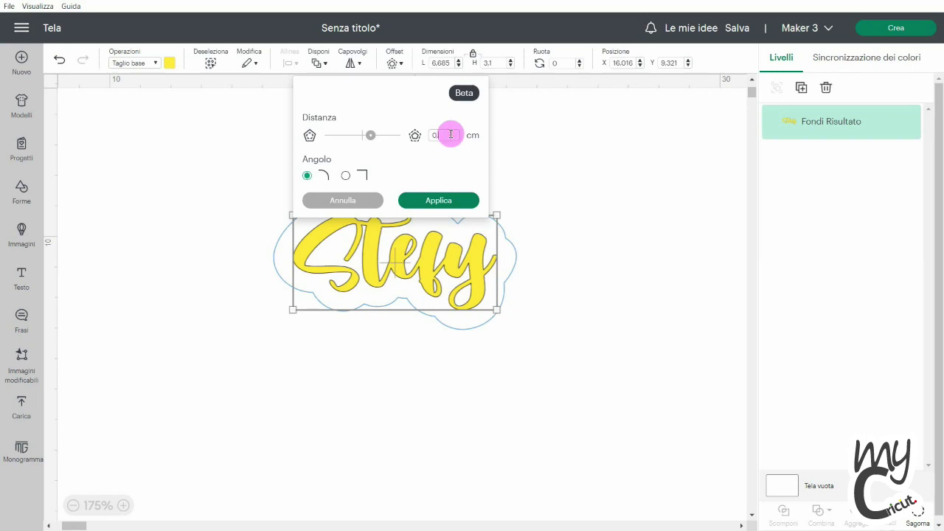
pyautogui.write('4')
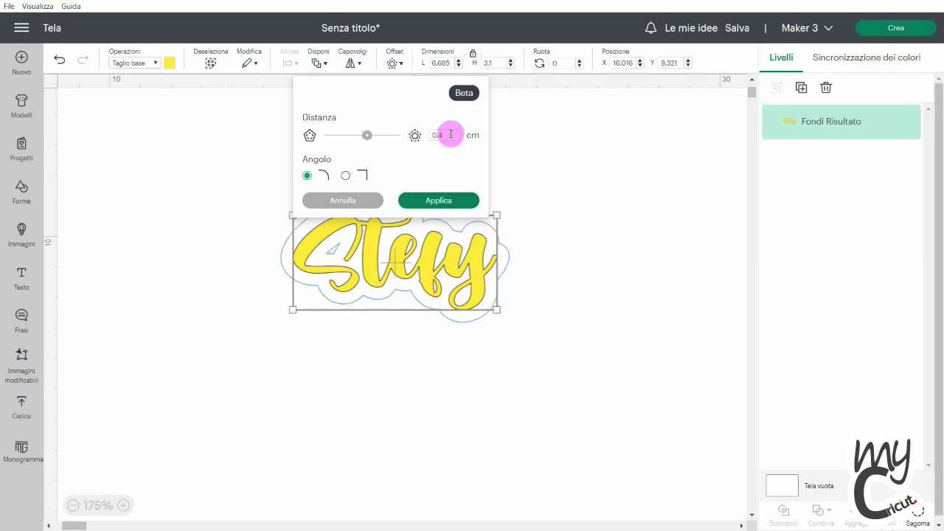
pyautogui.click(450, 204)
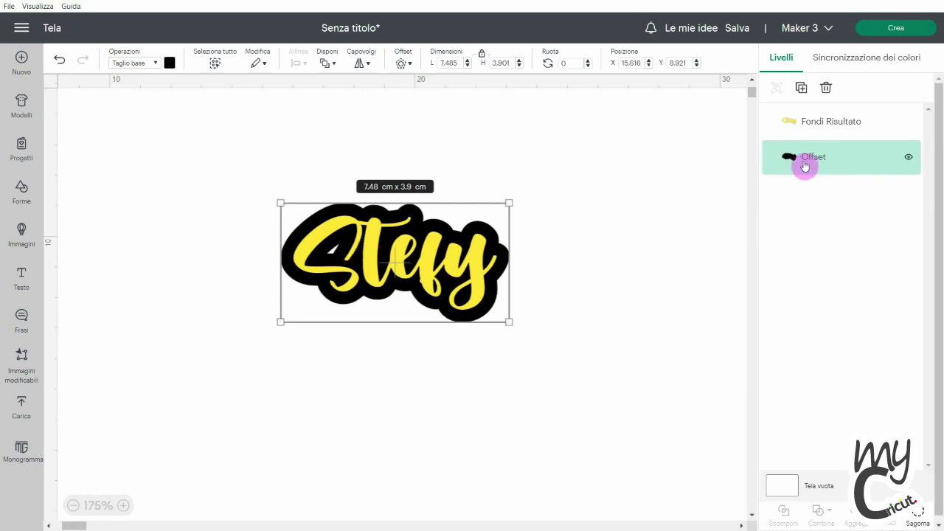
# Hide the small triangular inner contour of the black offset so it becomes a solid shape.
pyautogui.click(918, 517)
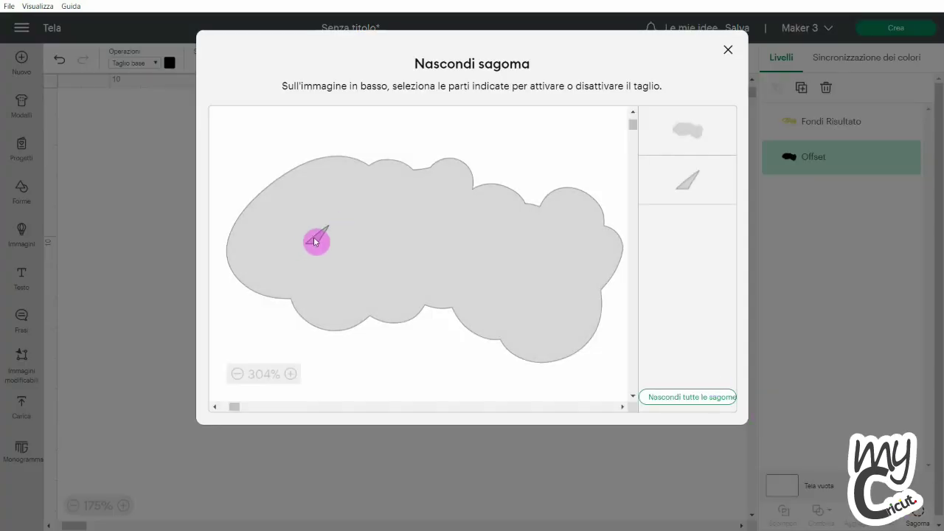
pyautogui.click(315, 244)
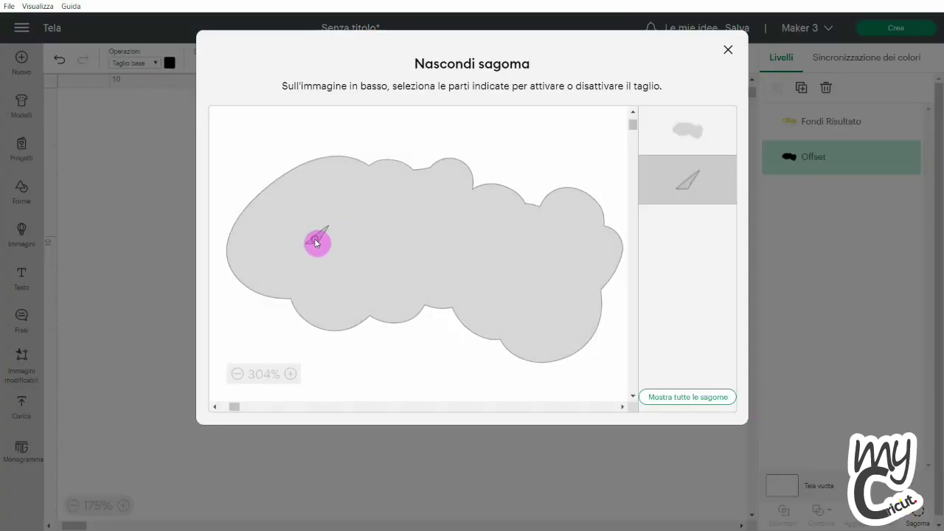
pyautogui.click(728, 49)
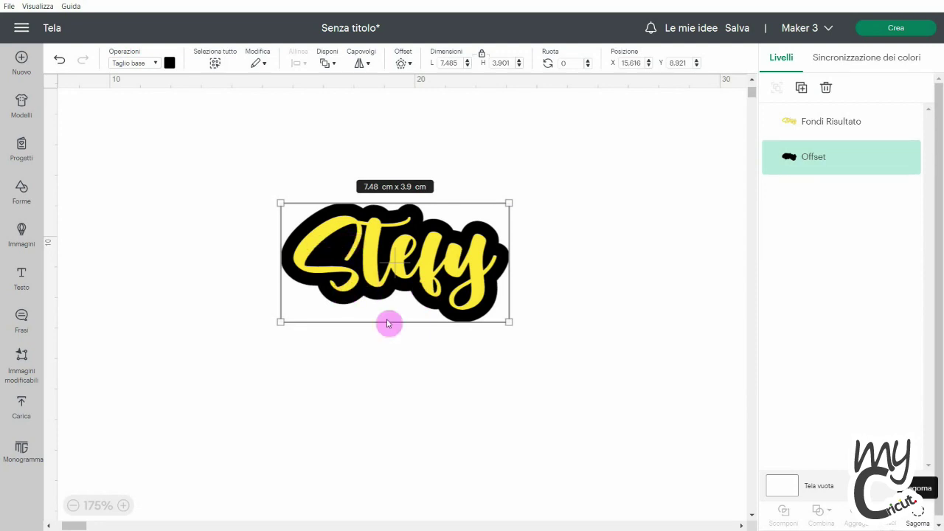
# Move the yellow lettering off the black offset to the empty area below it.
pyautogui.click(407, 346)
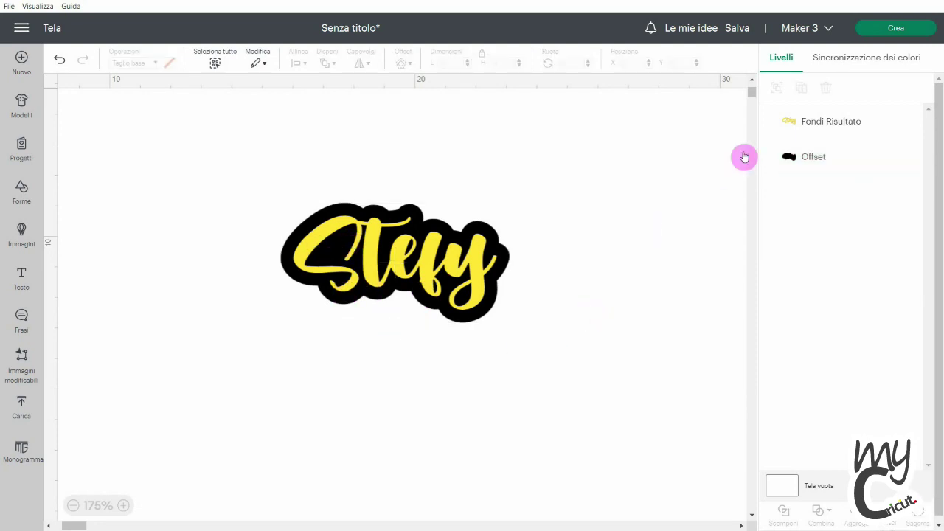
pyautogui.click(831, 122)
pyautogui.moveTo(379, 270); pyautogui.dragTo(421, 494)
# Duplicate the black offset and place the two copies side by side with a gap between them.
pyautogui.click(420, 274)
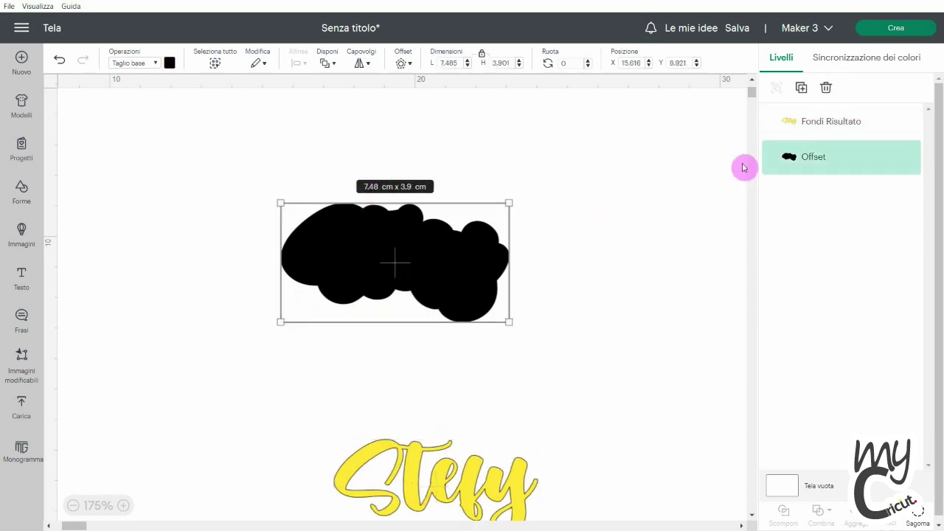
pyautogui.click(802, 88)
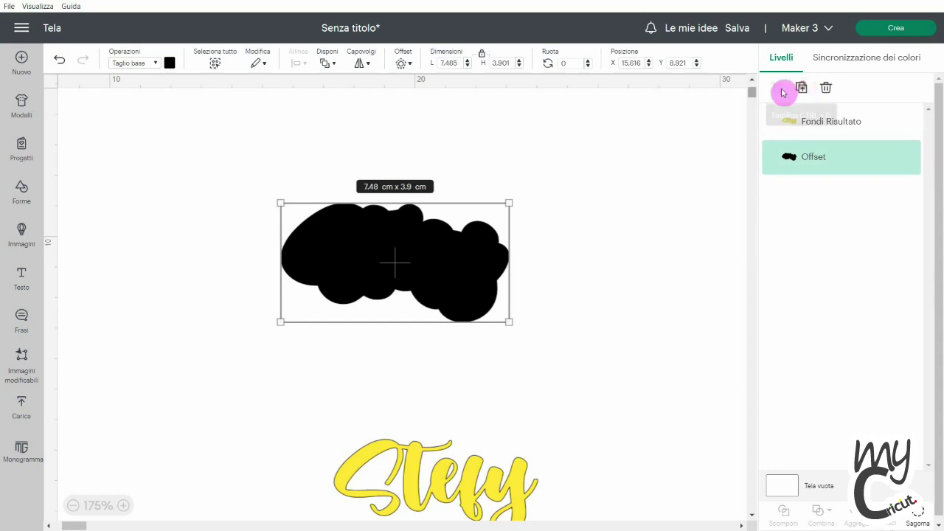
pyautogui.moveTo(396, 250); pyautogui.dragTo(475, 238)
pyautogui.moveTo(217, 178); pyautogui.dragTo(226, 237)
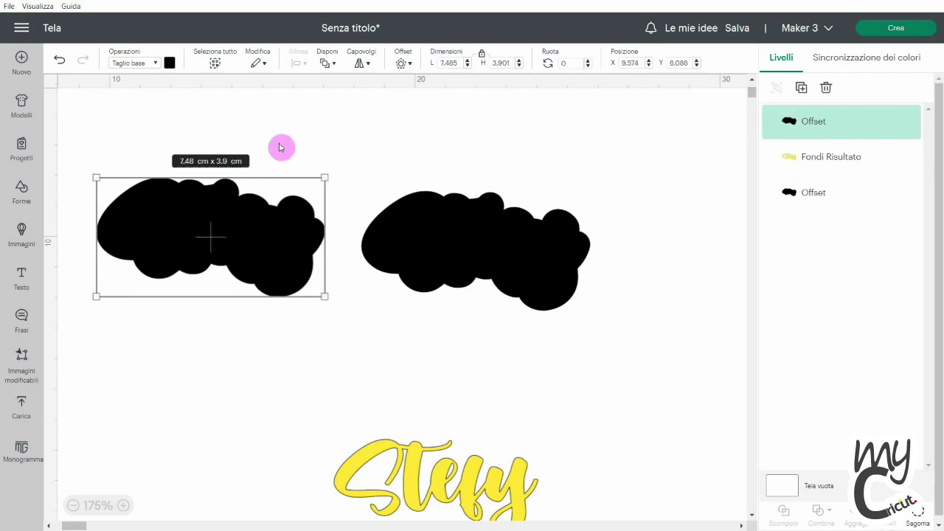
# Flip the left offset copy horizontally and align the top edges of both offset shapes.
pyautogui.click(361, 64)
pyautogui.click(371, 94)
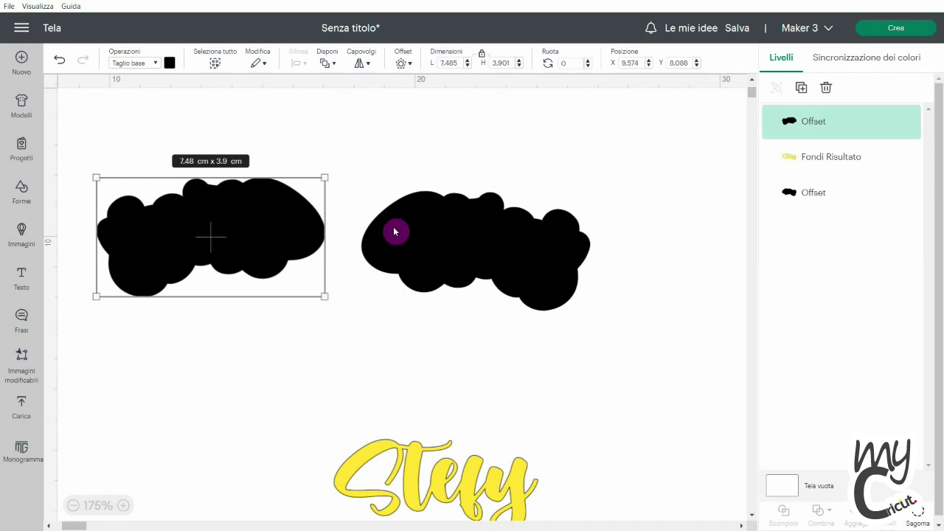
pyautogui.keyDown('shift'); pyautogui.click(426, 243); pyautogui.keyUp('shift')
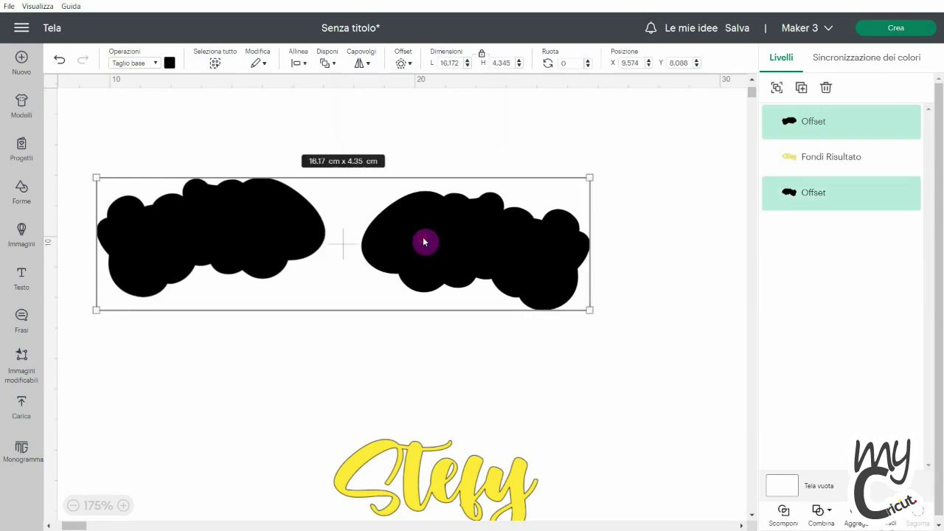
pyautogui.click(296, 63)
pyautogui.click(325, 170)
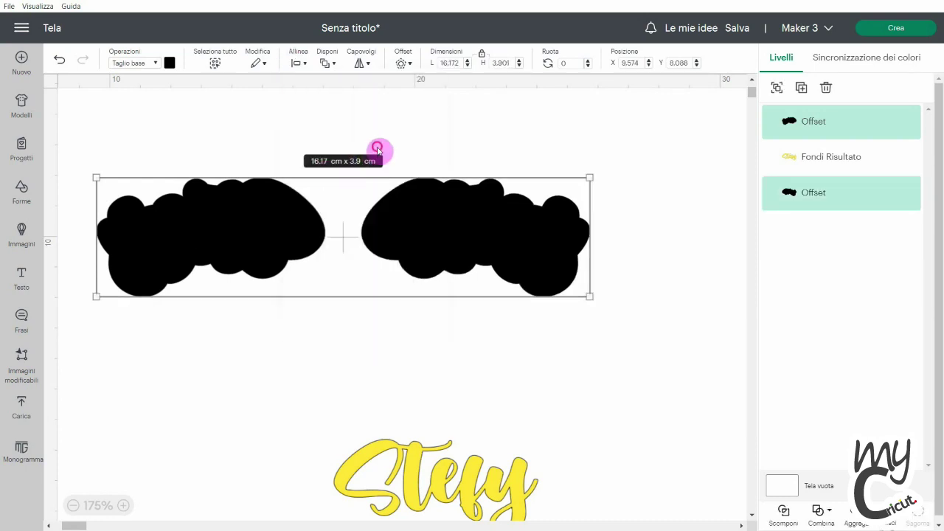
pyautogui.click(377, 148)
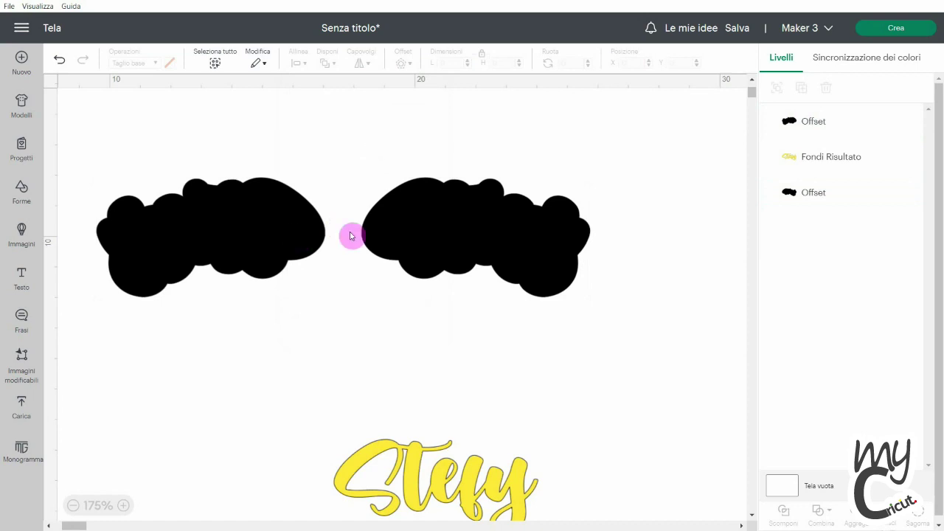
# Insert a square shape on the canvas and colour it black to match the offsets.
pyautogui.click(21, 190)
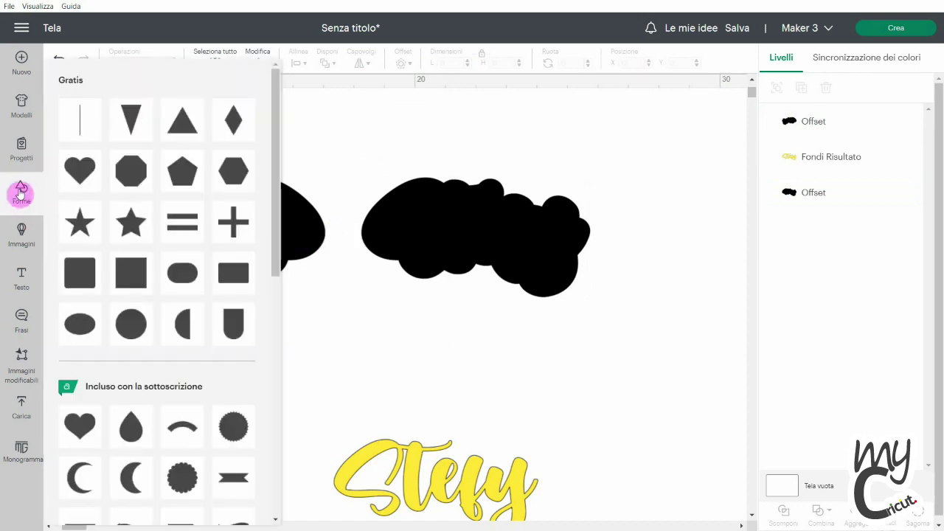
pyautogui.click(139, 279)
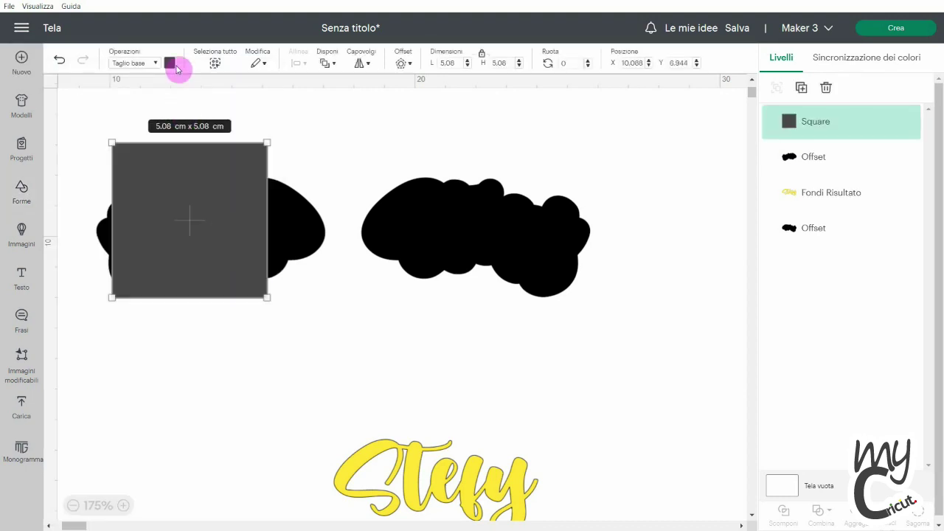
pyautogui.click(170, 62)
pyautogui.click(182, 114)
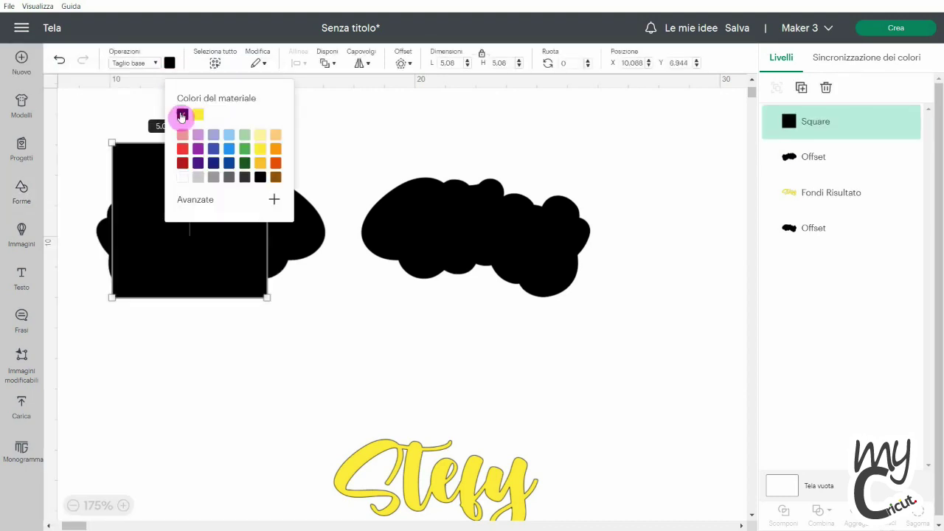
pyautogui.click(270, 320)
# Unlock the square's proportions, reshape it into a bar about 3.29 × 1.03 cm and place it as a bridge between the offsets.
pyautogui.click(229, 263)
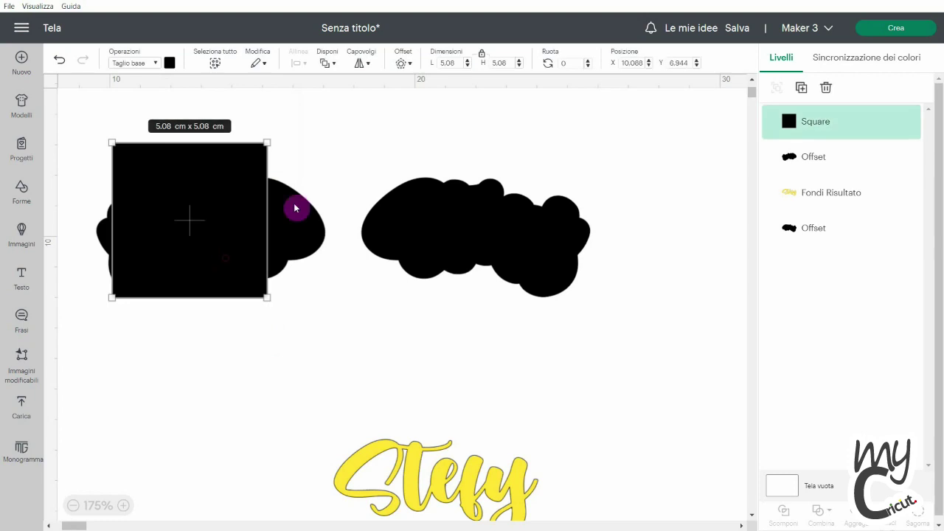
pyautogui.click(481, 57)
pyautogui.moveTo(264, 300); pyautogui.dragTo(402, 212)
pyautogui.moveTo(402, 249); pyautogui.dragTo(380, 239)
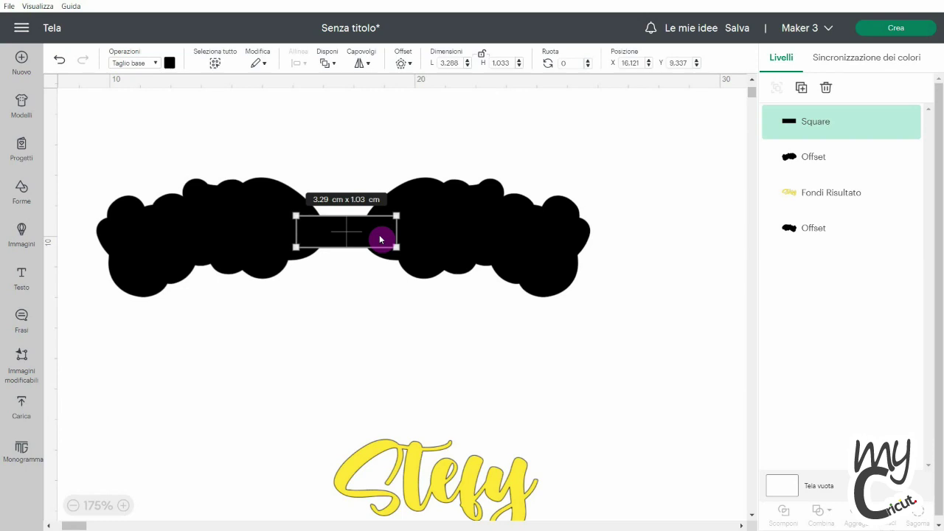
pyautogui.click(359, 317)
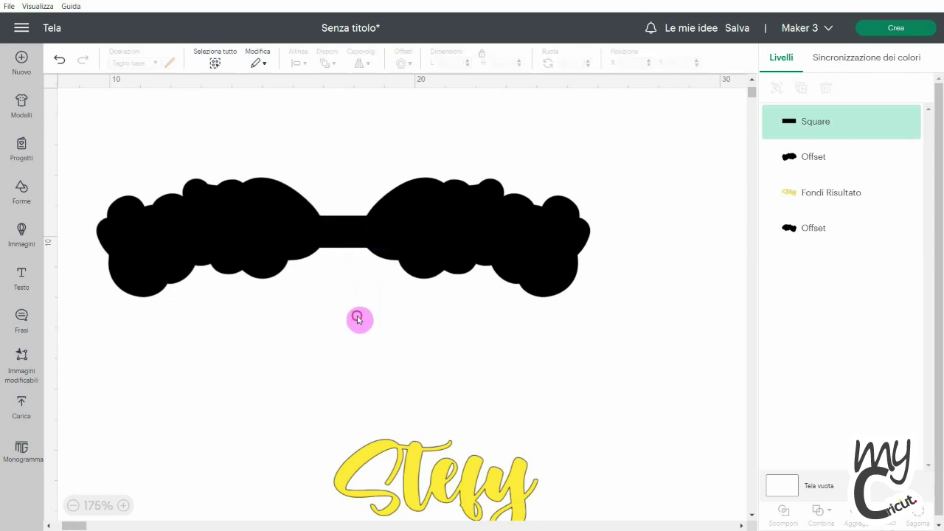
# Move the black connecting bar's layer beneath all the other layers.
pyautogui.click(791, 126)
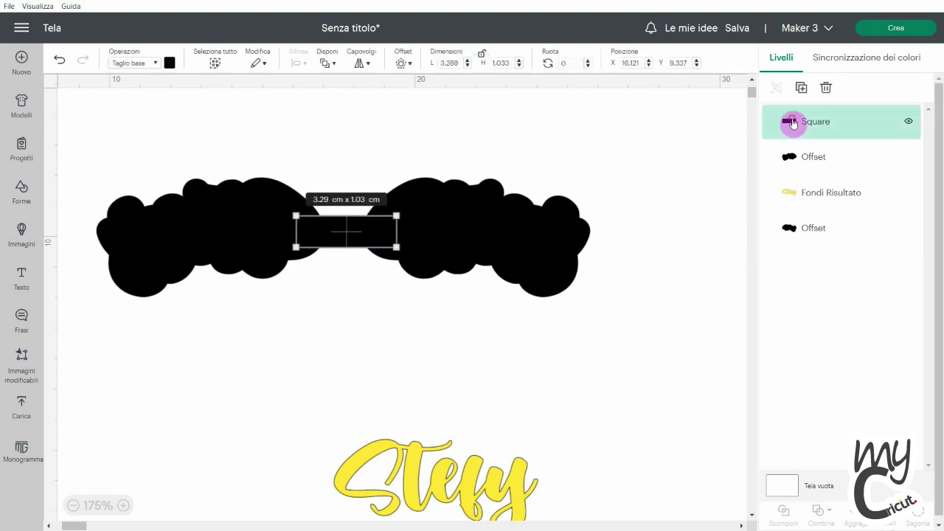
pyautogui.moveTo(790, 122); pyautogui.dragTo(792, 226)
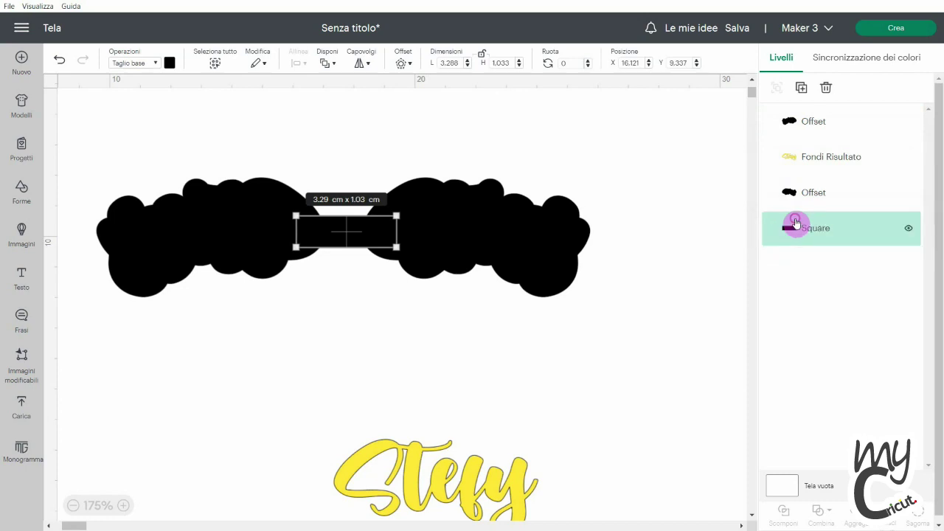
pyautogui.click(515, 345)
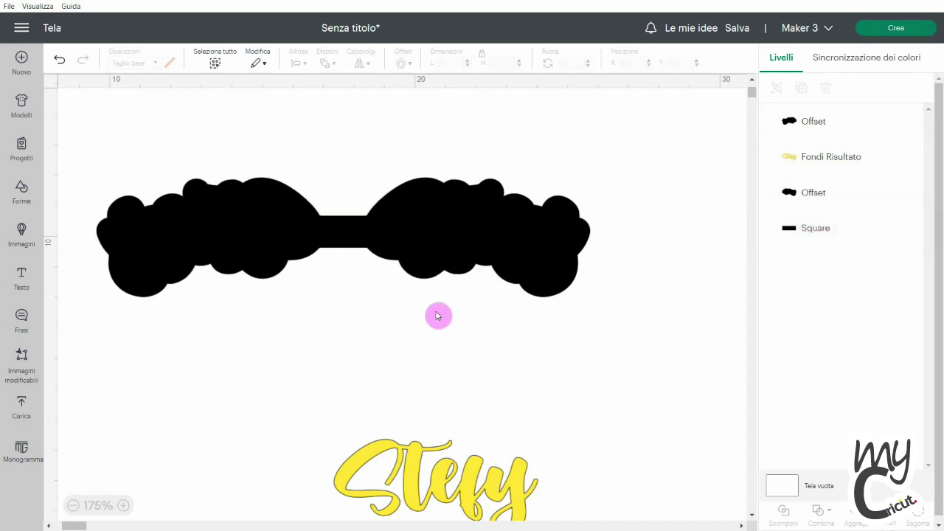
# Group the two black offset shapes together, leaving the connecting bar out of the group.
pyautogui.click(333, 234)
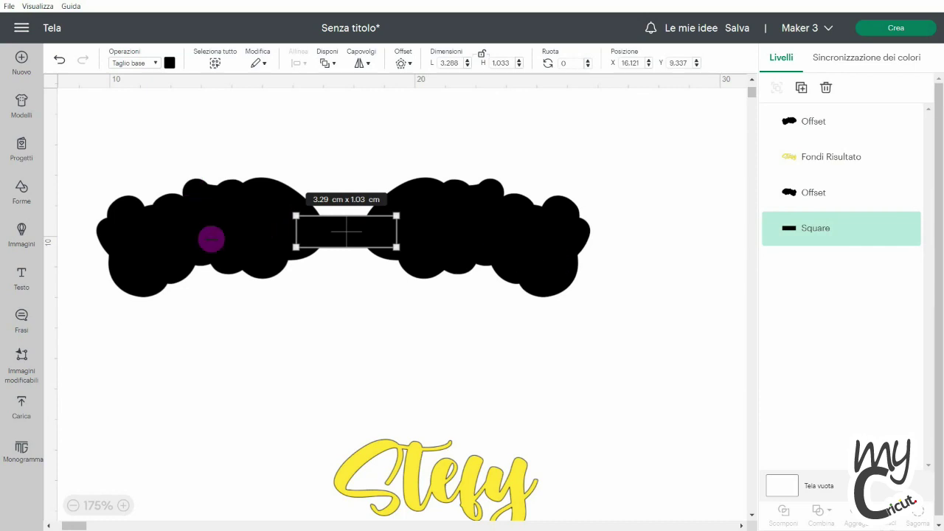
pyautogui.click(169, 215)
pyautogui.keyDown('shift'); pyautogui.click(500, 220); pyautogui.keyUp('shift')
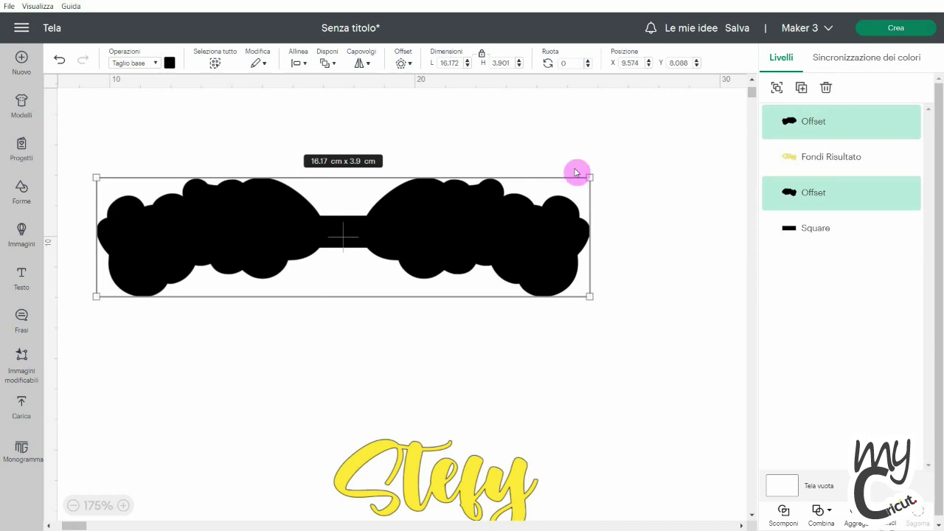
pyautogui.click(777, 90)
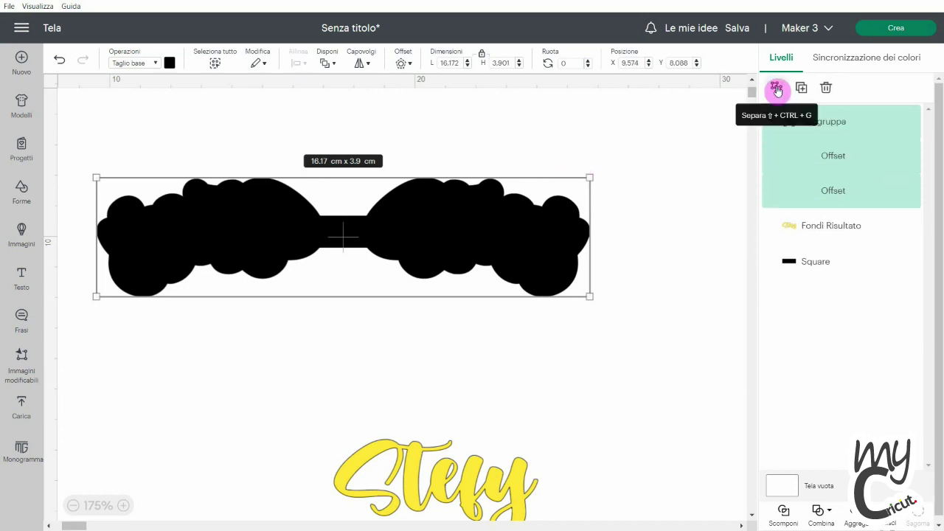
pyautogui.click(715, 196)
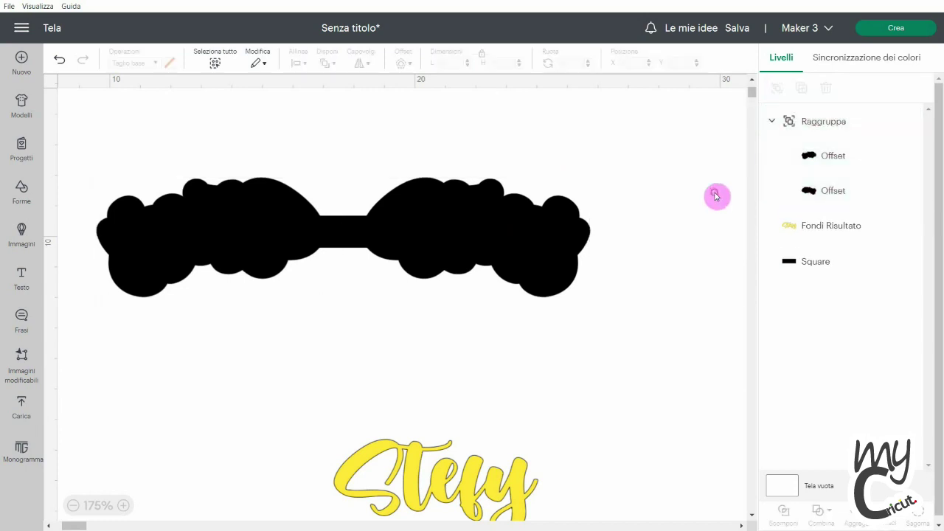
# Centre the connecting bar horizontally and vertically relative to the grouped offset shapes.
pyautogui.click(812, 271)
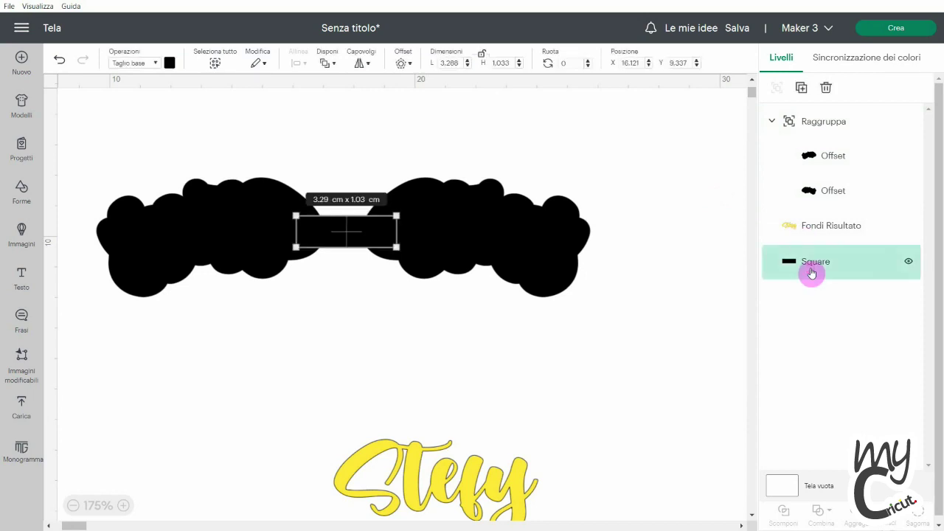
pyautogui.keyDown('shift'); pyautogui.click(810, 134); pyautogui.keyUp('shift')
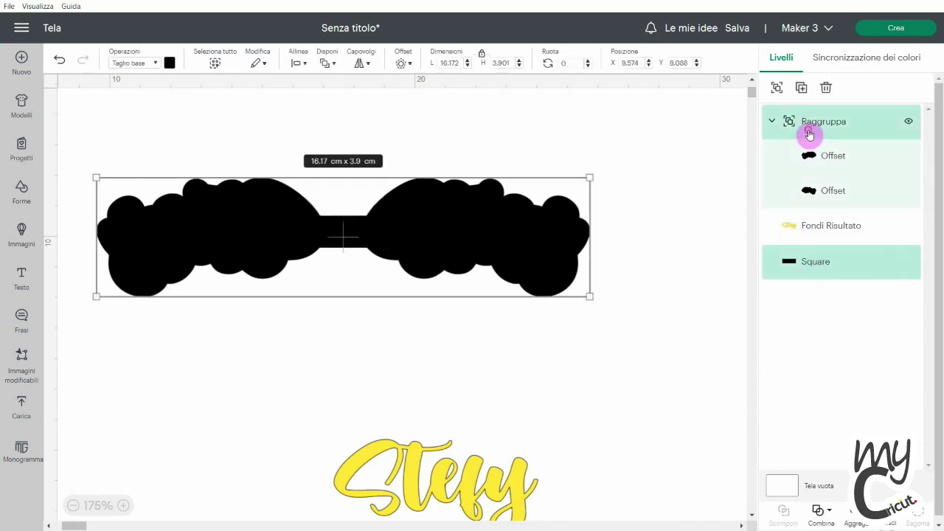
pyautogui.click(300, 65)
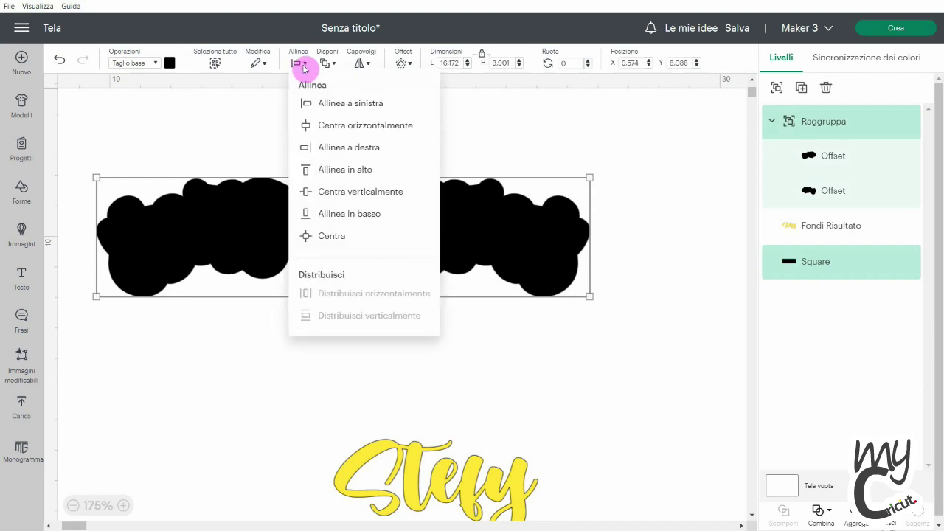
pyautogui.click(317, 126)
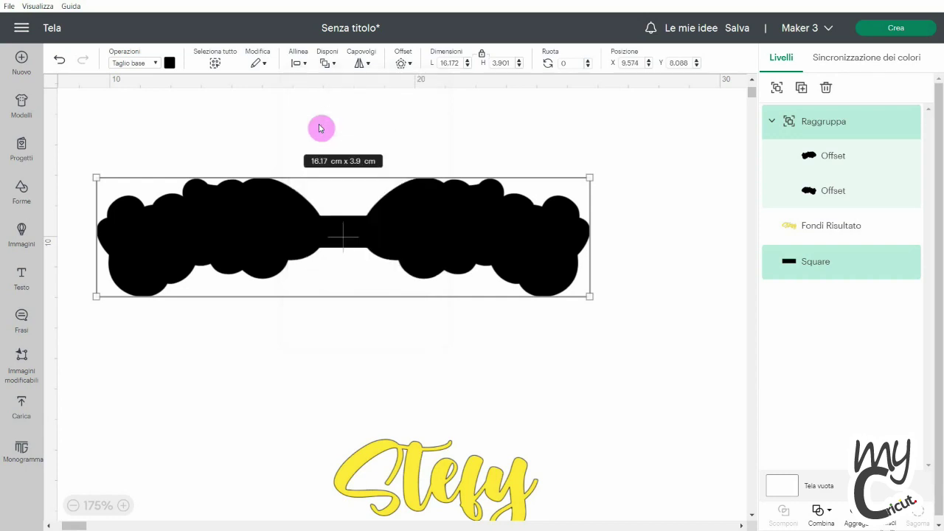
pyautogui.click(299, 63)
pyautogui.click(318, 193)
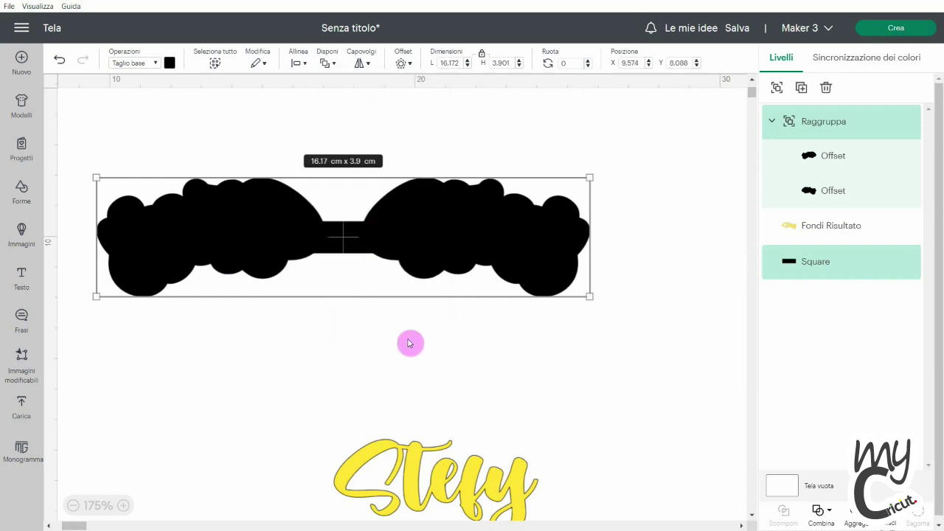
pyautogui.click(335, 400)
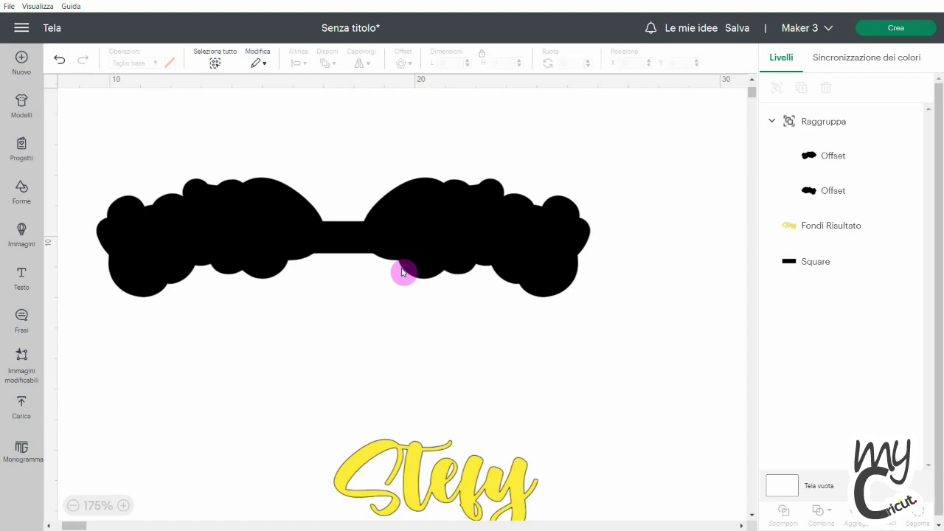
# Nudge the connecting bar upward between the offsets to a Y position of 9.241.
pyautogui.click(802, 269)
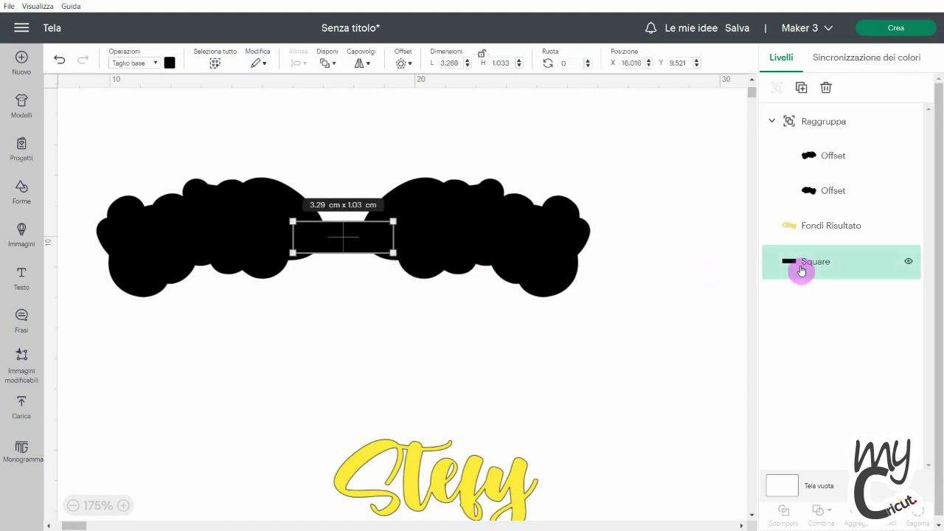
pyautogui.press('Up')
pyautogui.press('Up')
pyautogui.press('Up')
pyautogui.press('Up')
pyautogui.press('Up')
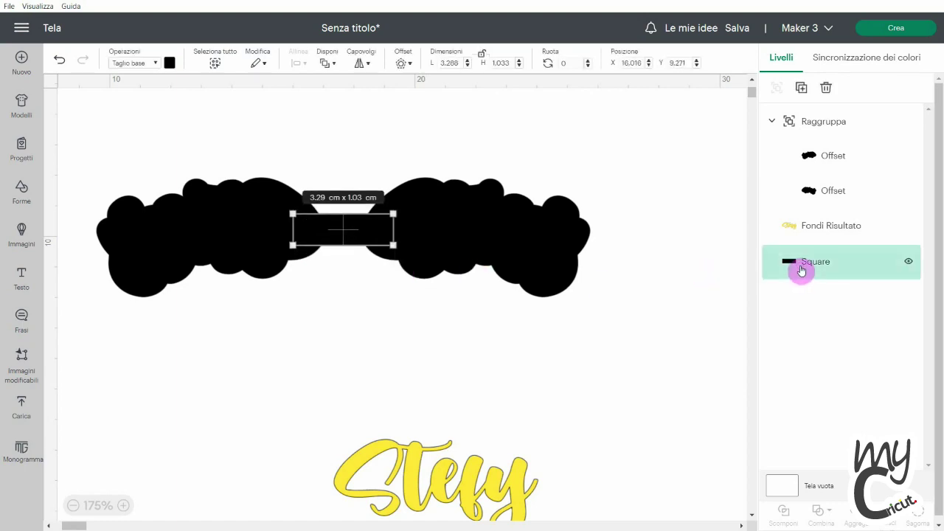
pyautogui.press('Up')
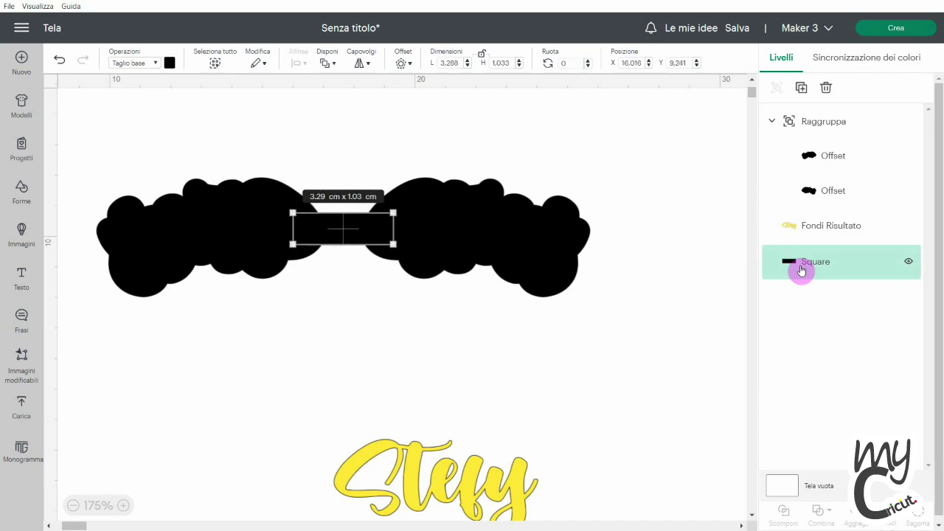
pyautogui.click(355, 331)
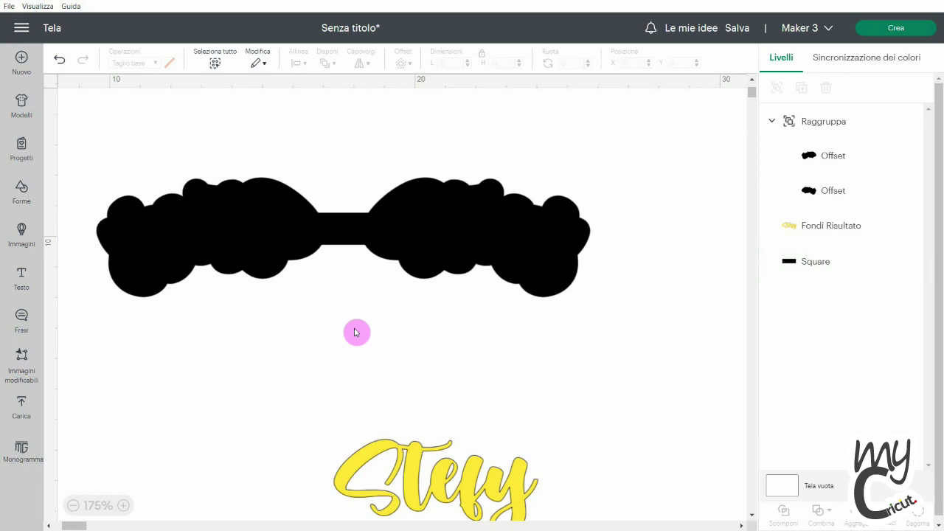
# Combine the grouped offsets and the connecting bar into one shape with the Unite (Unifica) operation.
pyautogui.moveTo(647, 343); pyautogui.dragTo(110, 125)
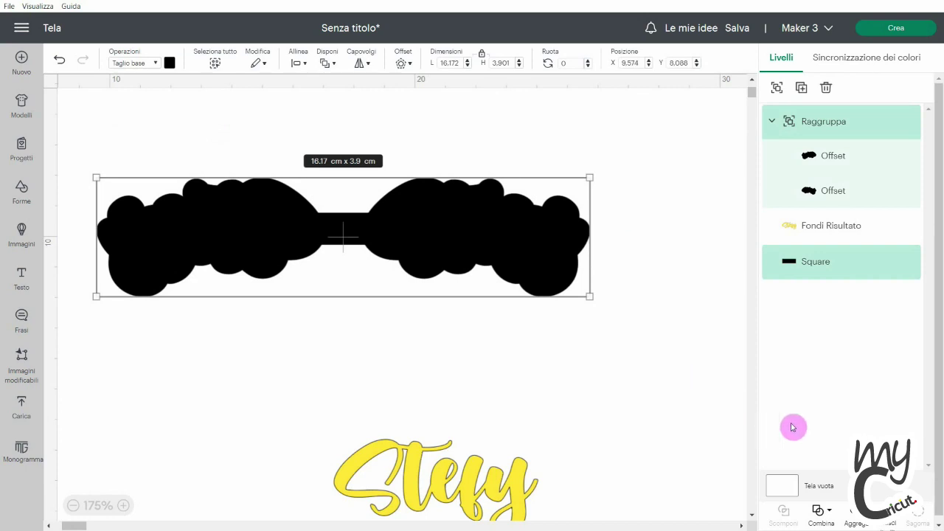
pyautogui.click(830, 512)
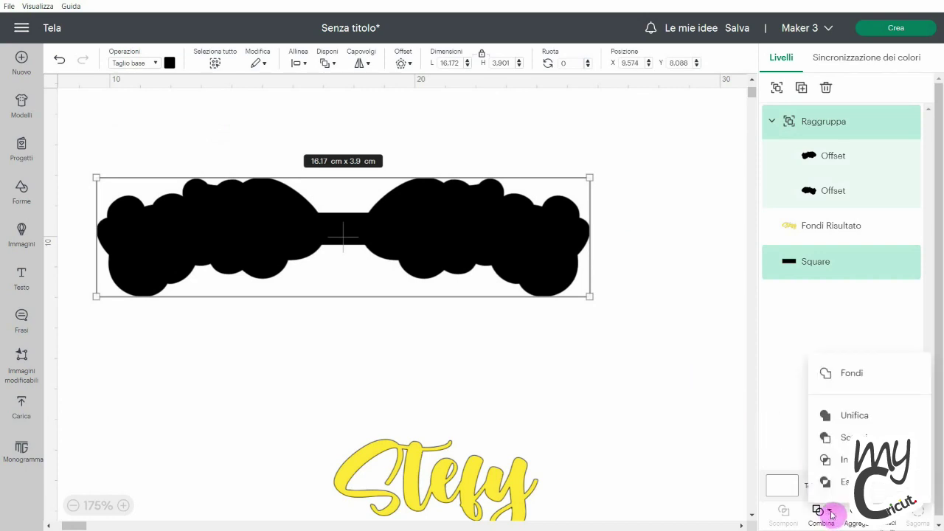
pyautogui.click(860, 418)
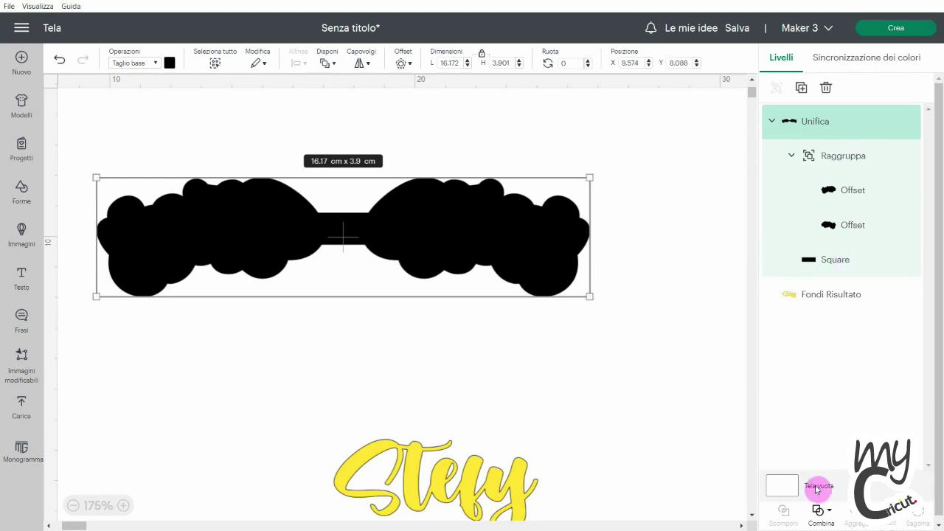
pyautogui.click(829, 512)
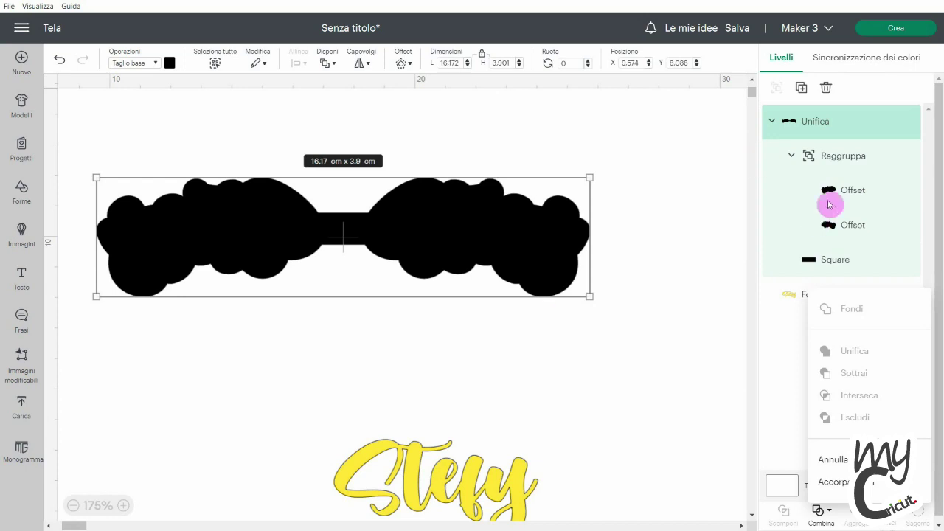
pyautogui.click(602, 337)
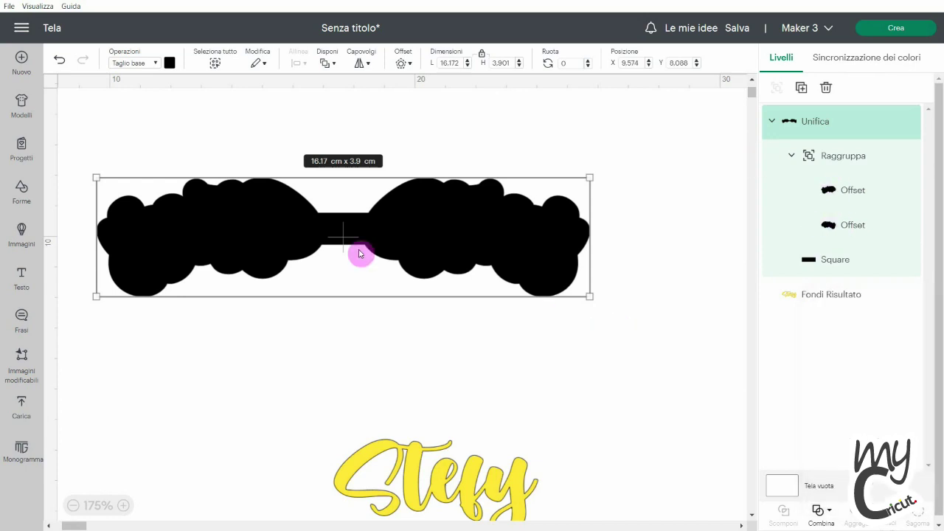
pyautogui.click(391, 330)
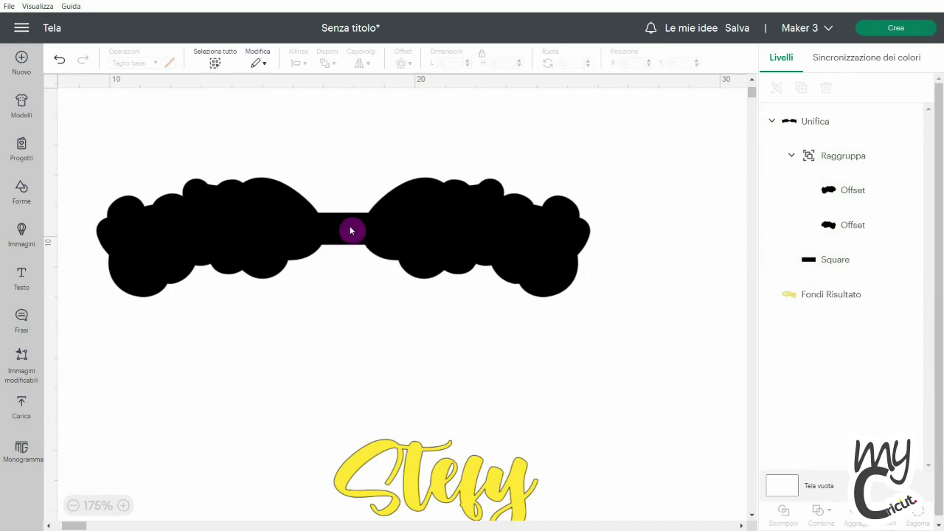
pyautogui.click(837, 258)
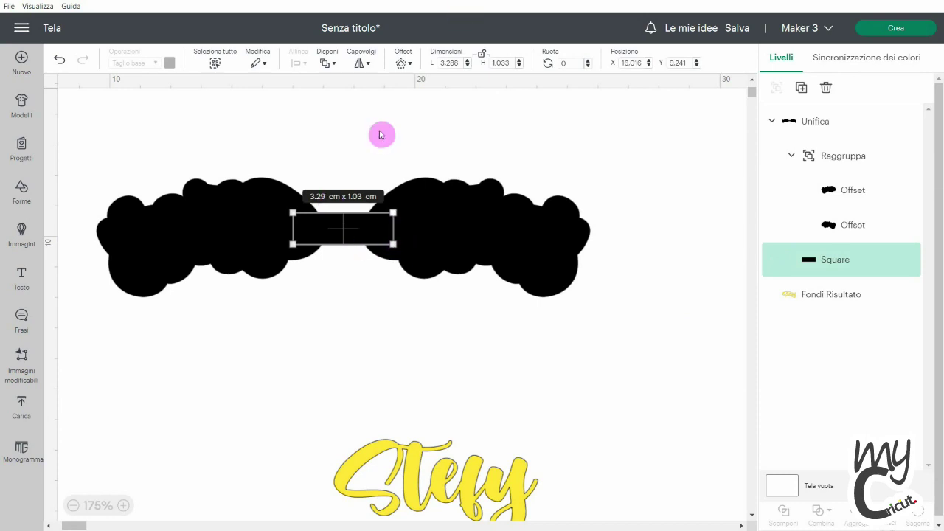
pyautogui.click(332, 382)
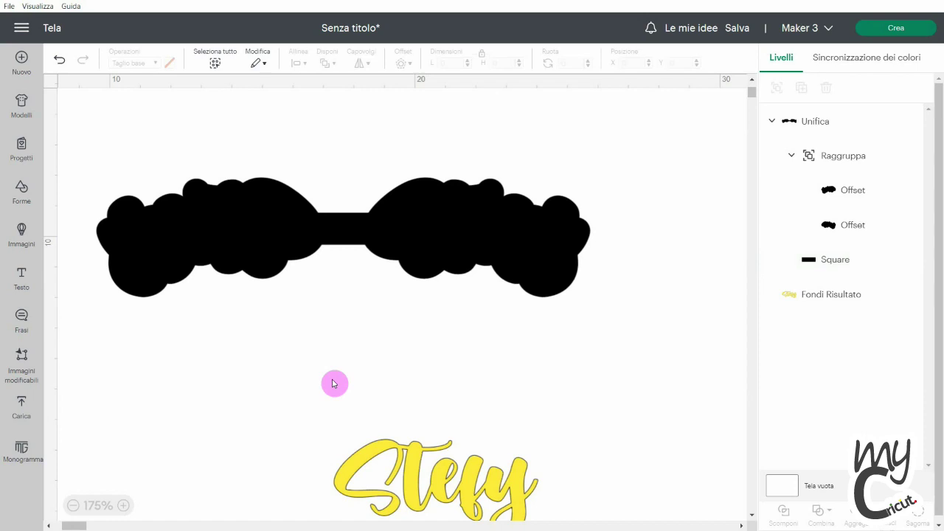
# Bring the yellow name cutout to the front and place it over the right half of the backing at about X 18.70, Y 8.47.
pyautogui.click(415, 487)
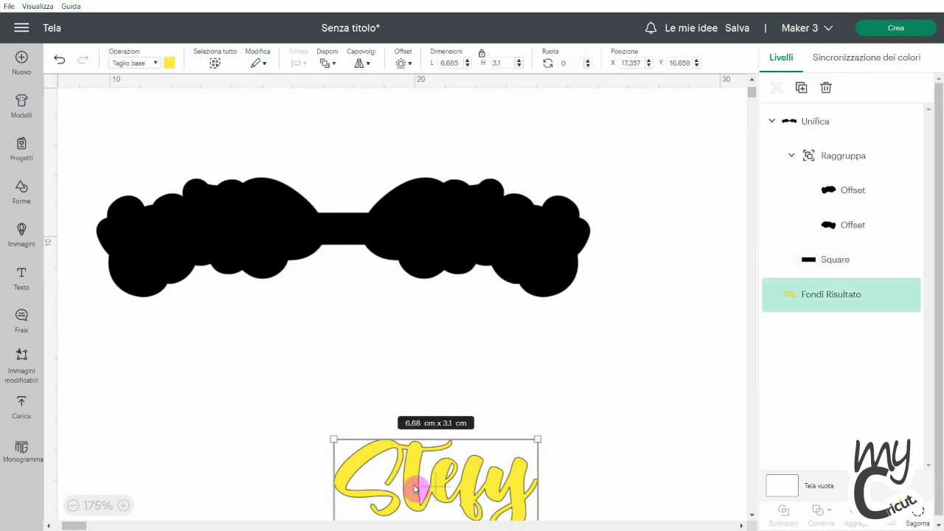
pyautogui.moveTo(416, 489); pyautogui.dragTo(458, 242)
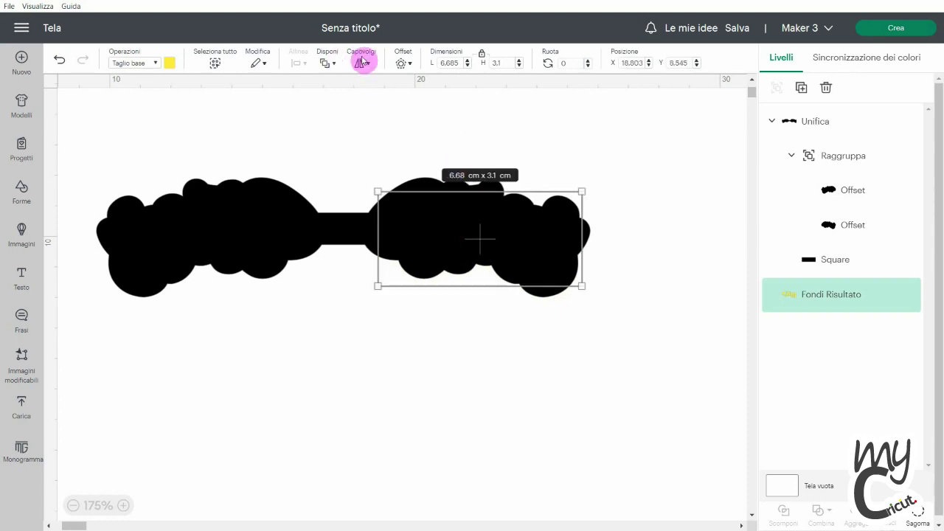
pyautogui.click(328, 64)
pyautogui.click(332, 88)
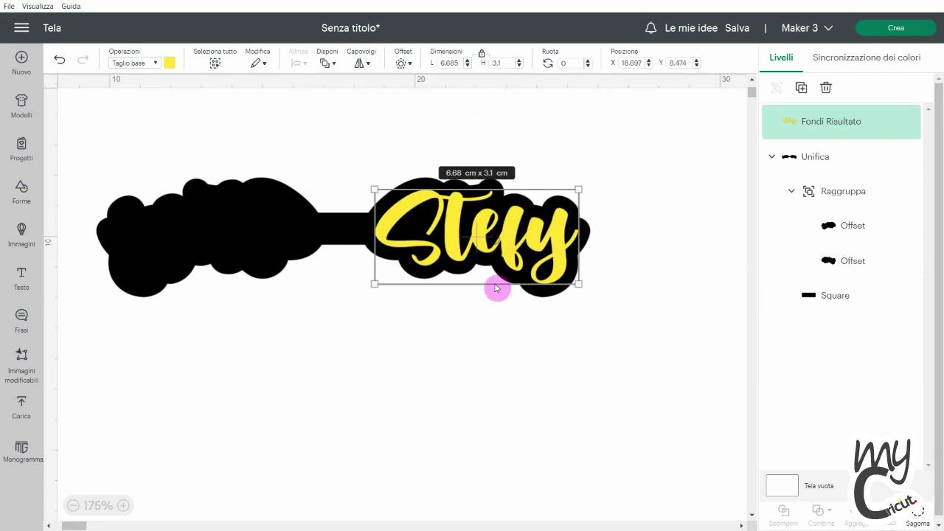
pyautogui.click(499, 334)
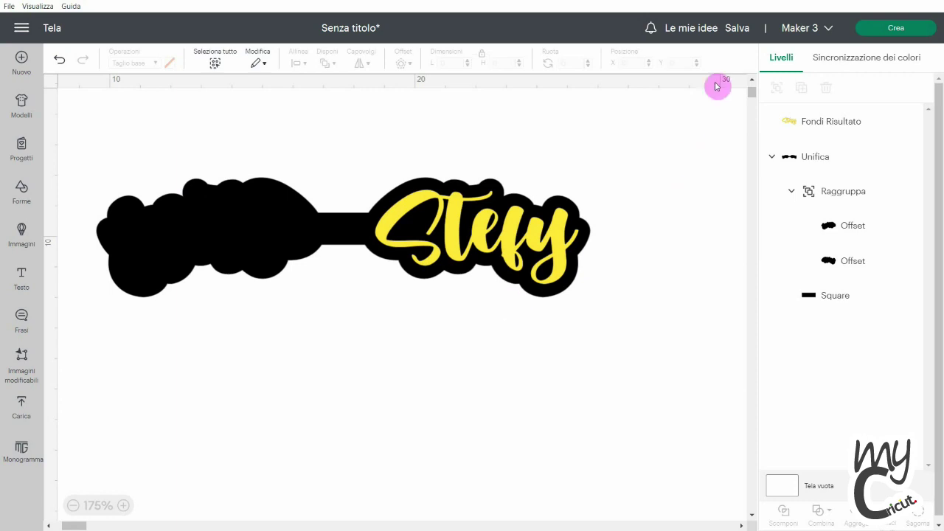
# Save the project with the title PORTACHIAVI NOME.
pyautogui.click(736, 28)
pyautogui.click(372, 113)
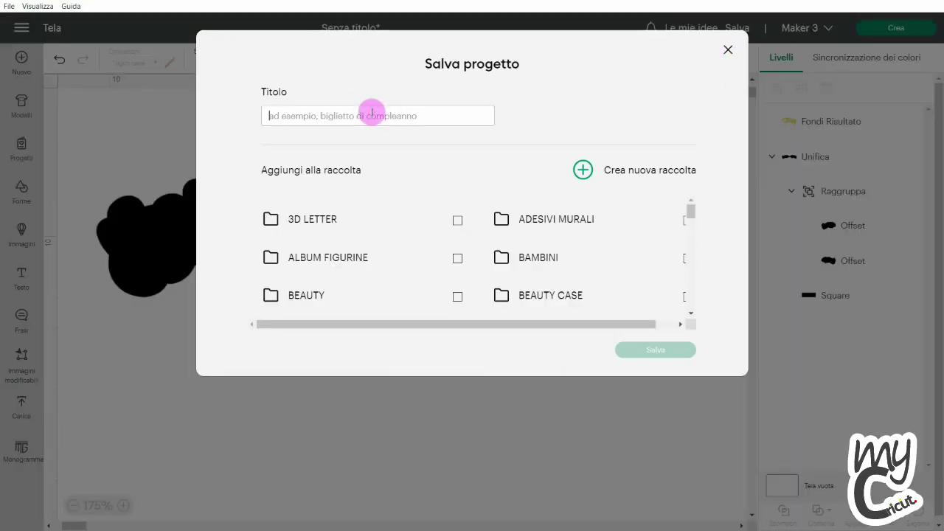
pyautogui.write('PORTACHIAVI NOME')
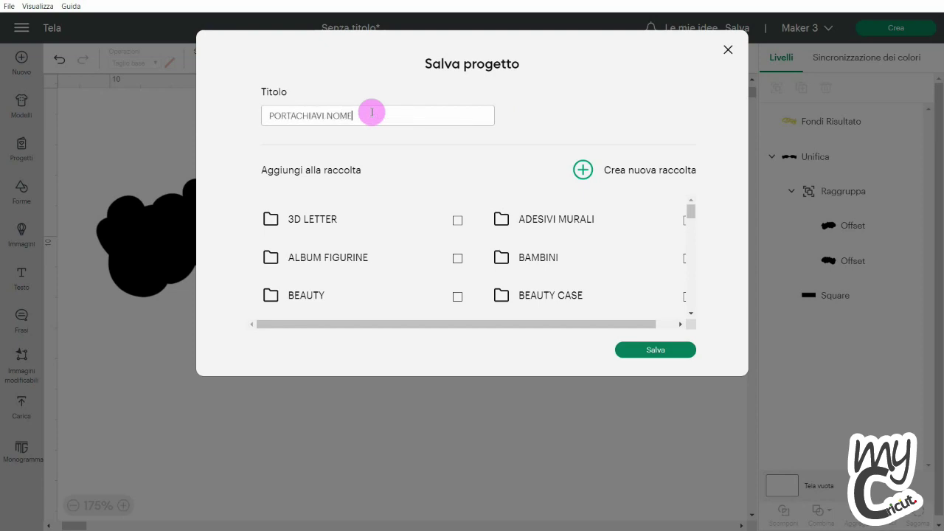
pyautogui.click(644, 350)
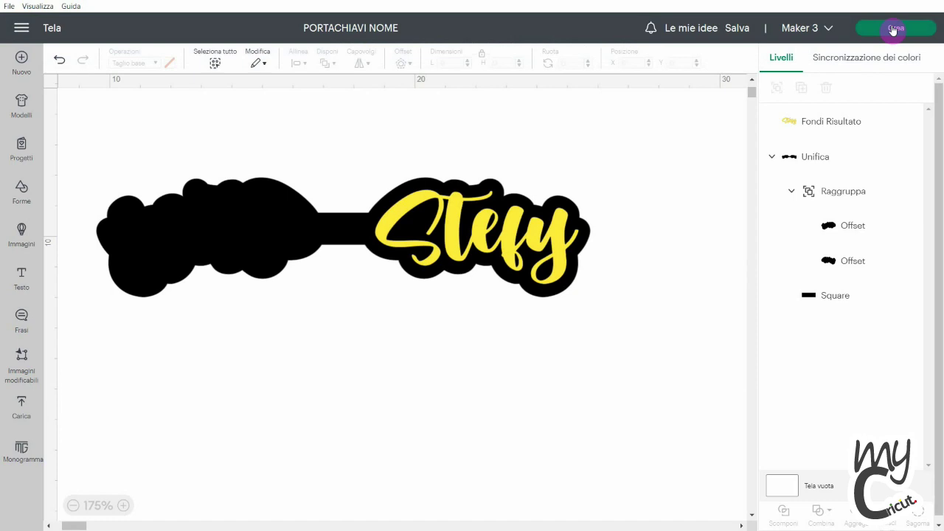
# Prepare the project for cutting on a 30.5 cm x 30.5 cm mat and mirror the yellow name's mat.
pyautogui.click(893, 29)
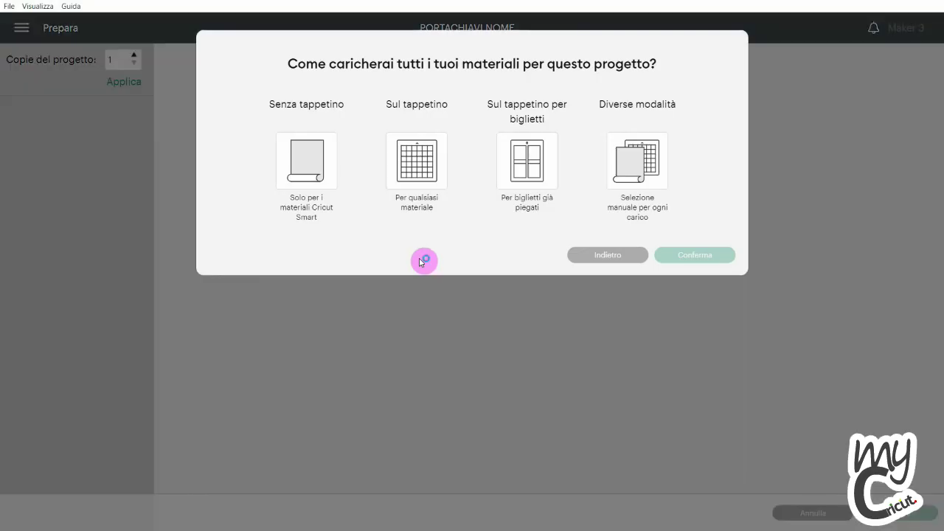
pyautogui.click(419, 168)
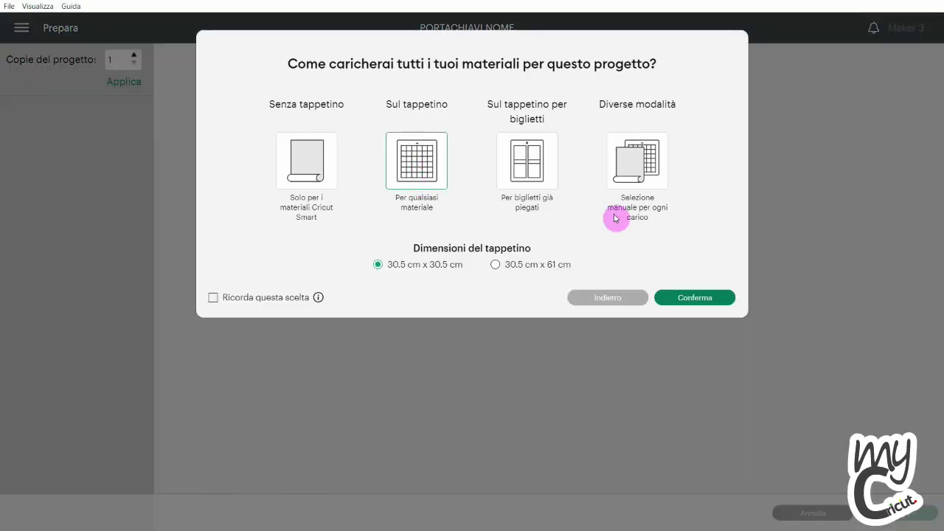
pyautogui.click(680, 300)
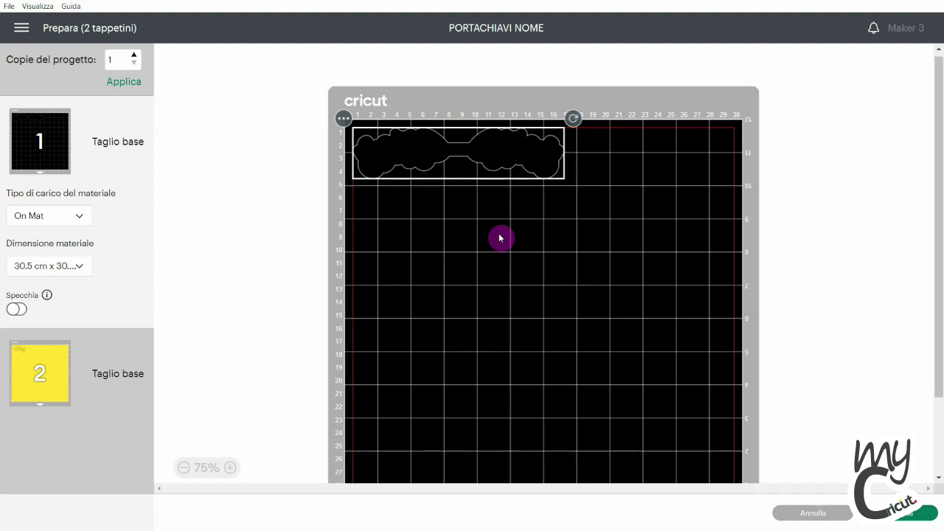
pyautogui.click(49, 372)
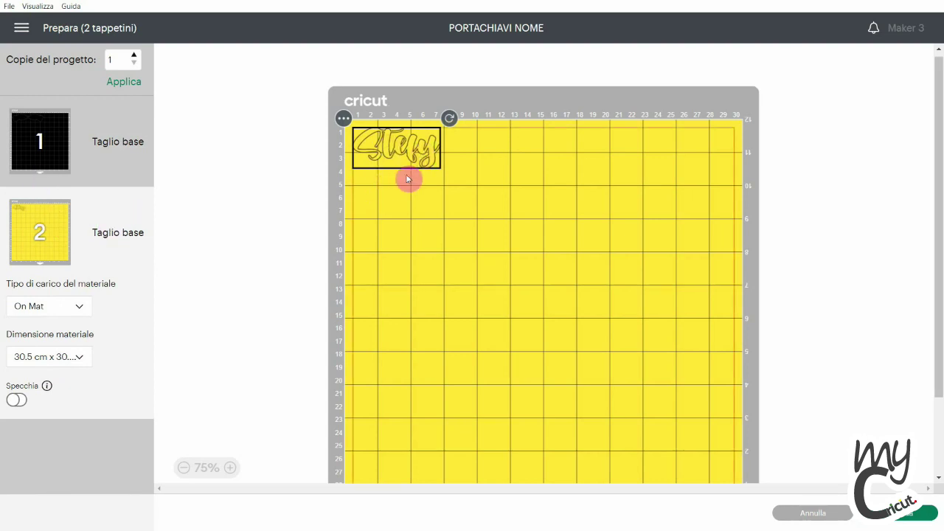
pyautogui.click(19, 400)
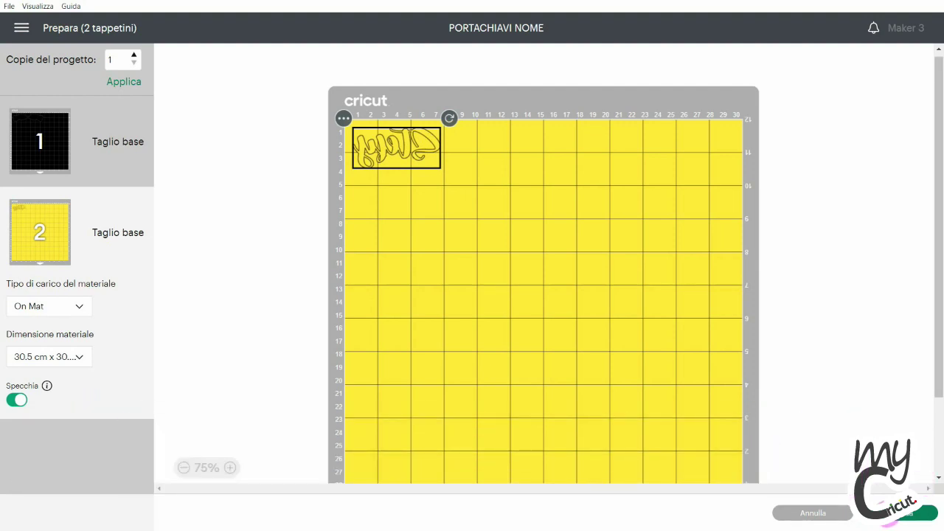
# Continue to the cutting stage and connect the Maker 3 : 18BE Bluetooth machine.
pyautogui.click(911, 513)
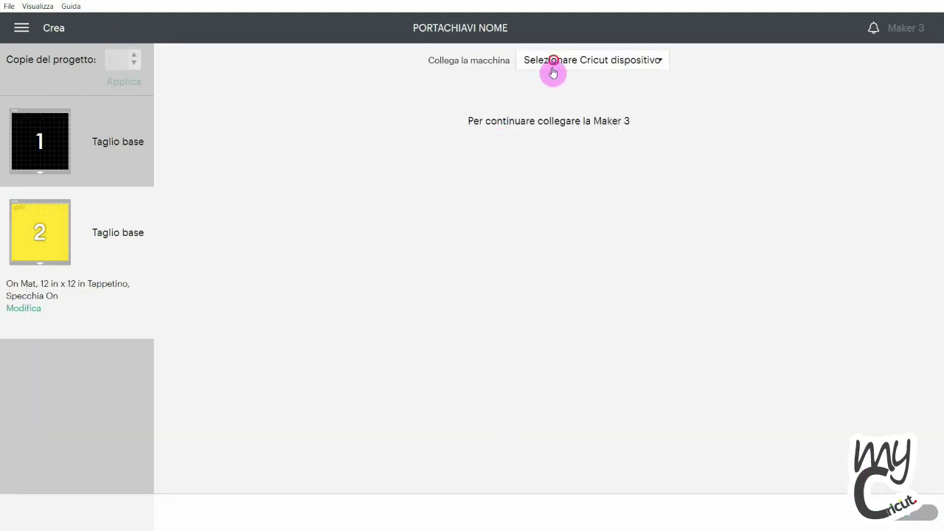
pyautogui.click(552, 65)
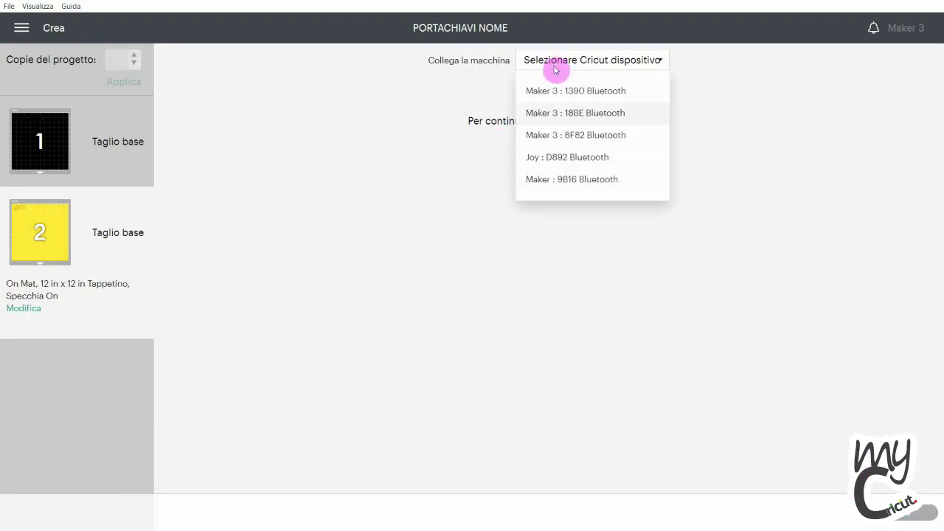
pyautogui.click(575, 113)
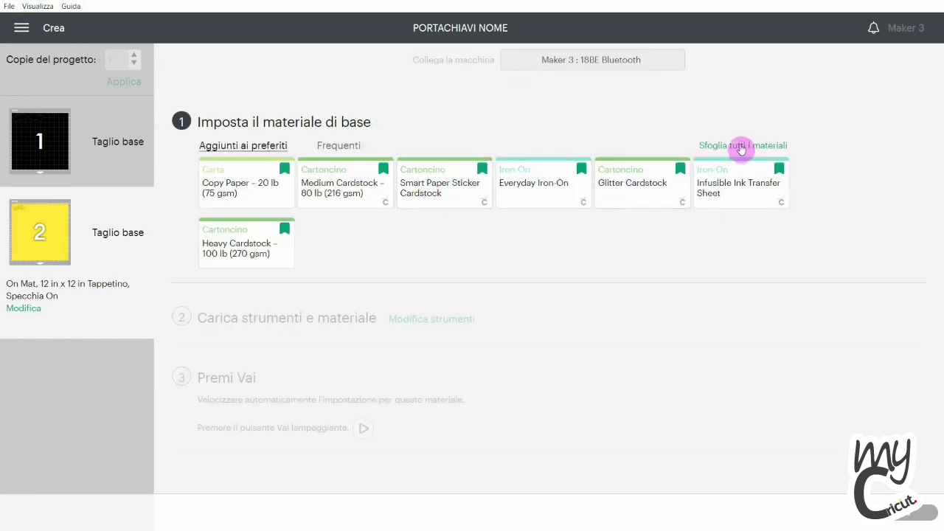
# Search the full list of compatible base materials for "leath" for the black backing's mat.
pyautogui.click(33, 127)
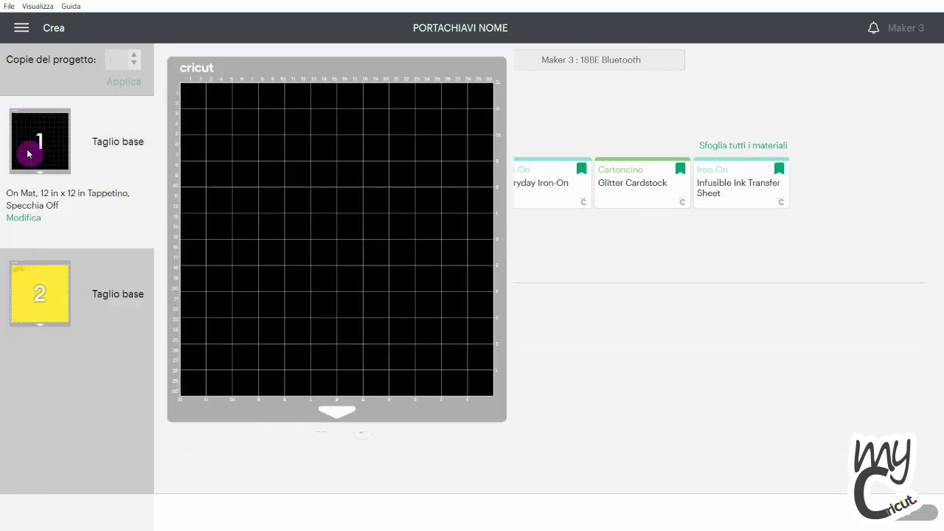
pyautogui.click(725, 149)
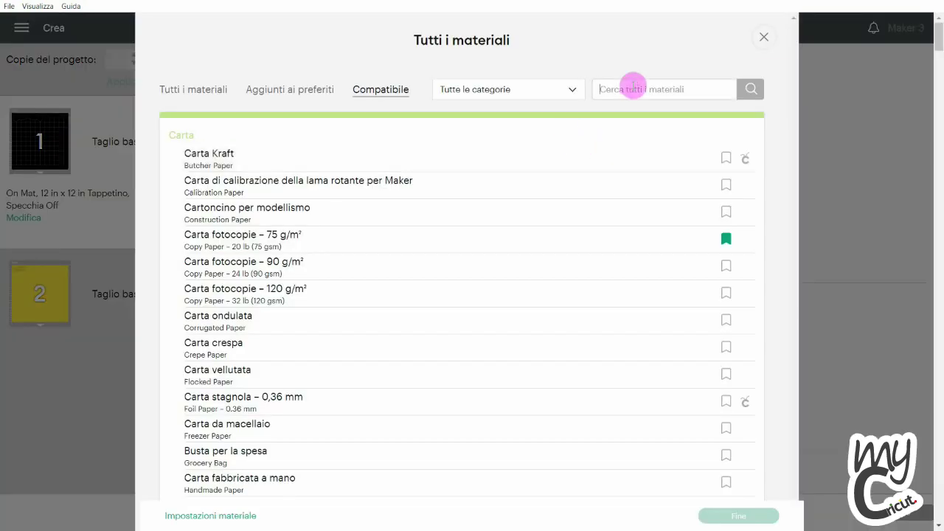
pyautogui.write('leath')
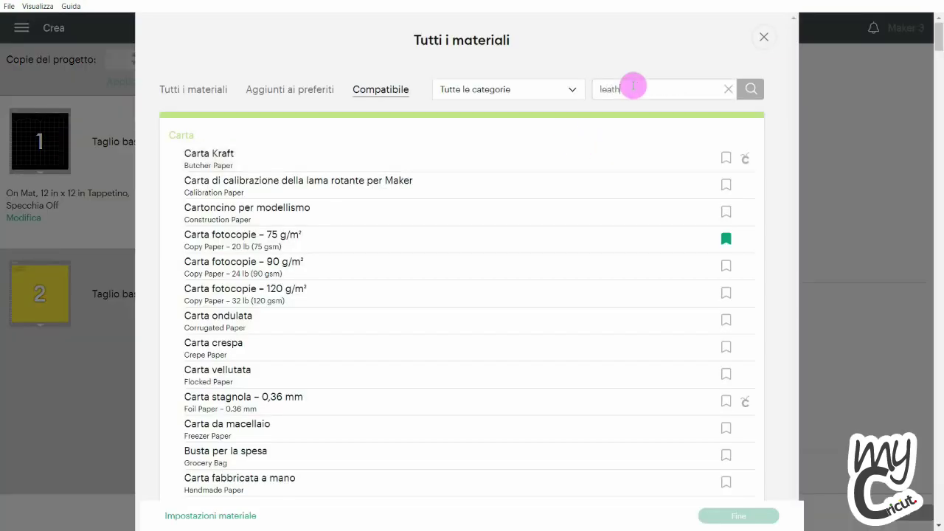